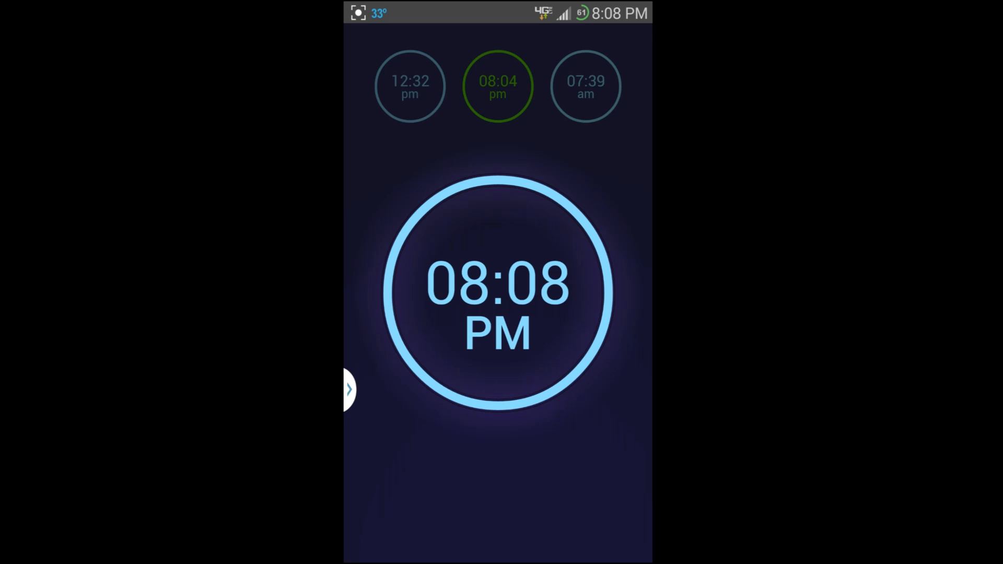
- Switch the 12:32 alarm on and off repeatedly by sliding its circle
left_click(454, 491)
left_click(393, 471)
left_click(476, 467)
left_click_drag(590, 87, 377, 86)
left_click_drag(495, 97, 619, 92)
left_click_drag(410, 85, 410, 164)
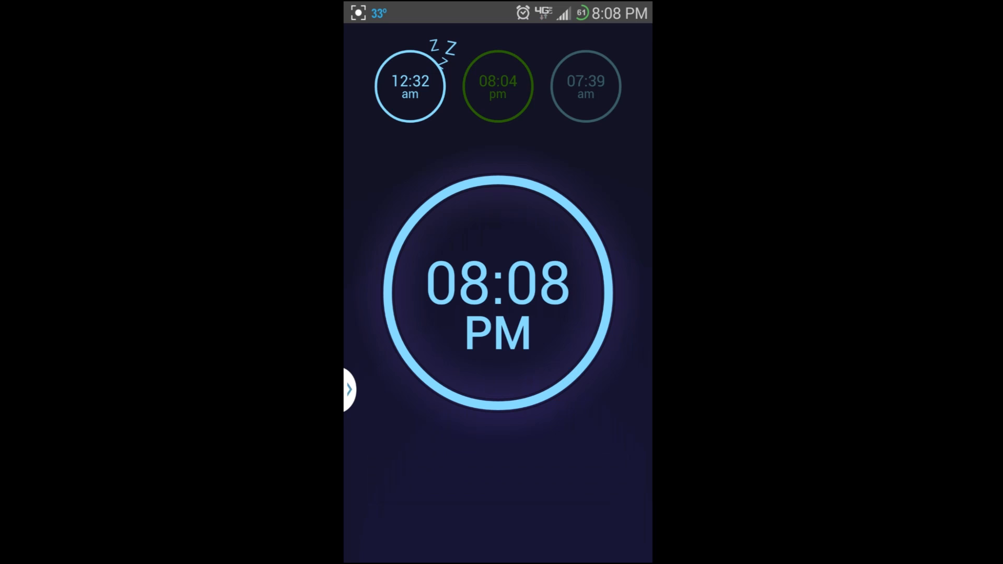
left_click_drag(416, 93, 413, 169)
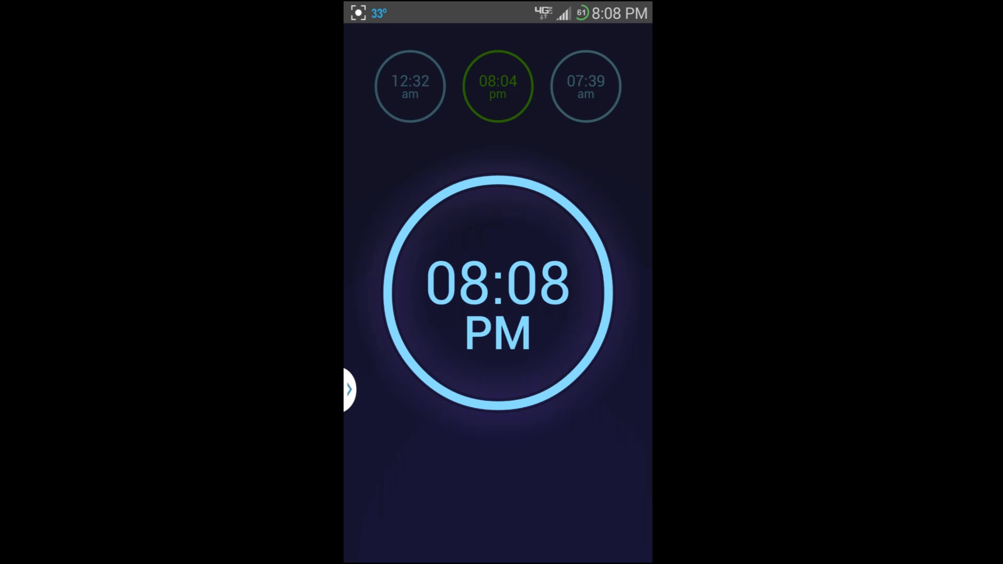
left_click_drag(410, 86, 403, 168)
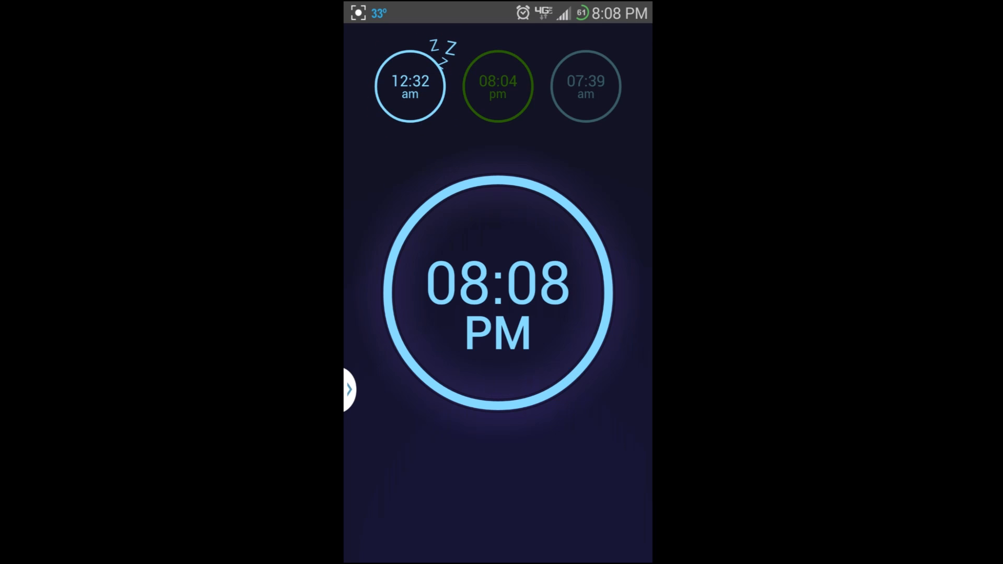
left_click_drag(411, 87, 422, 131)
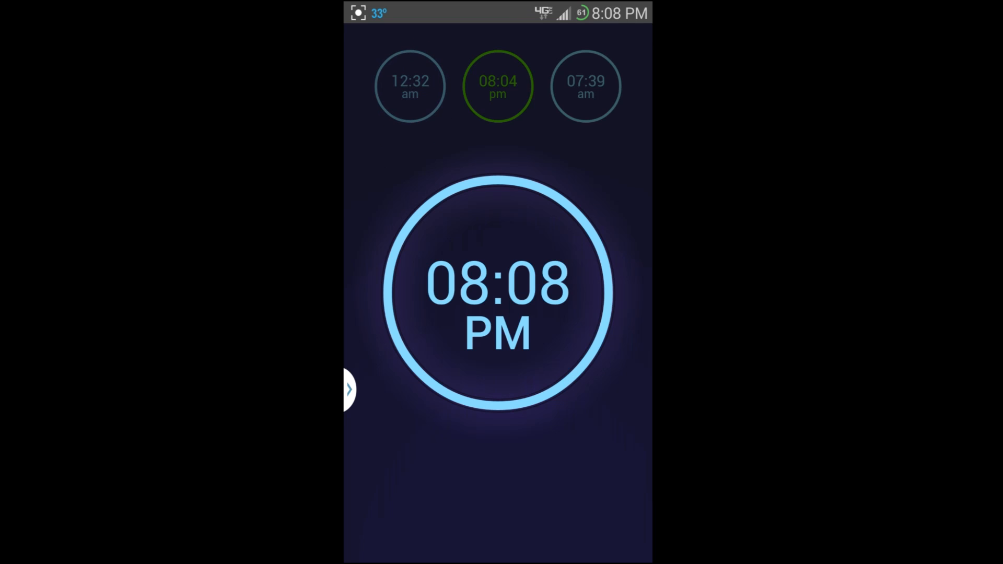
- Toggle the 12:32 alarm a few more times, leave it on, and open it for editing
left_click(410, 98)
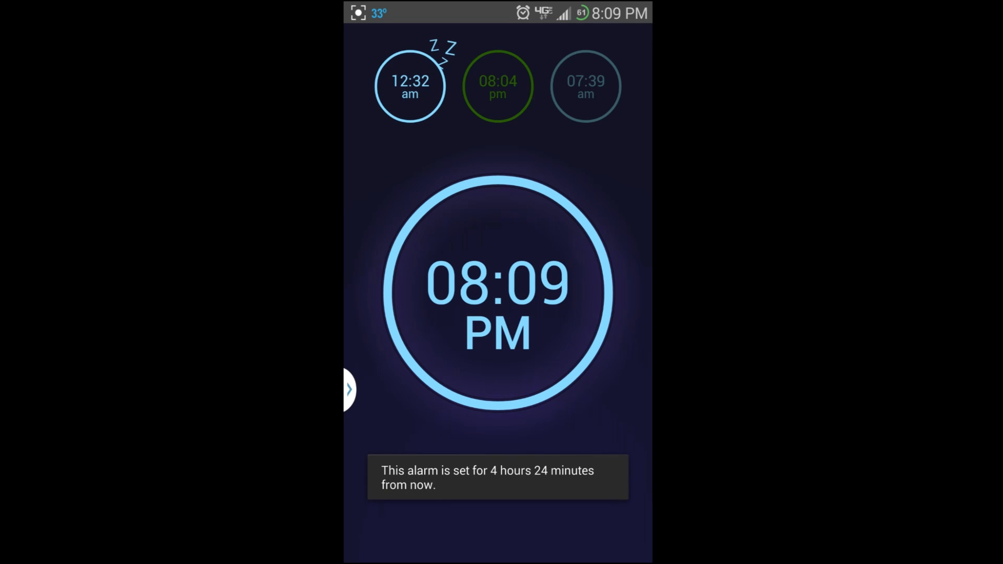
left_click(420, 89)
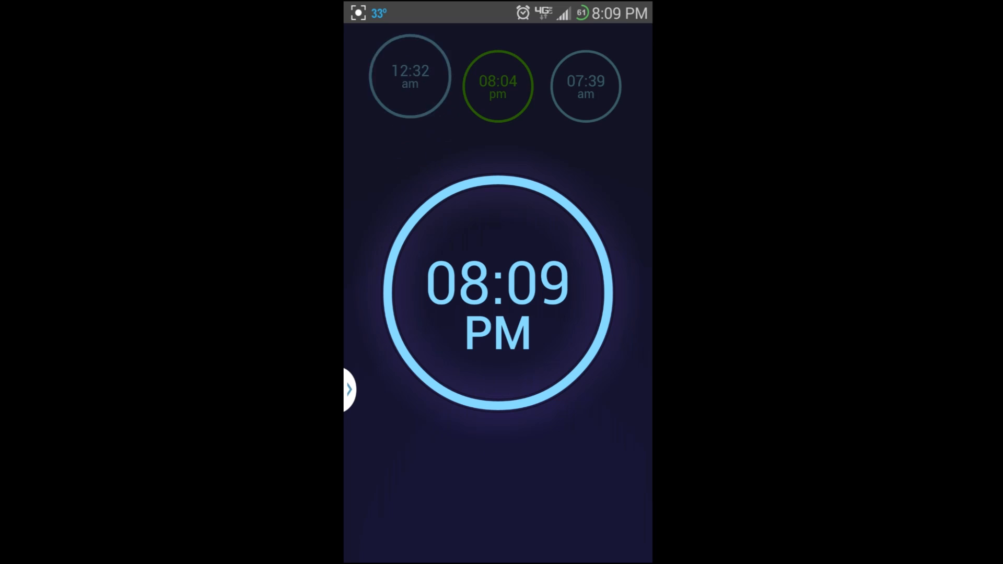
left_click(412, 125)
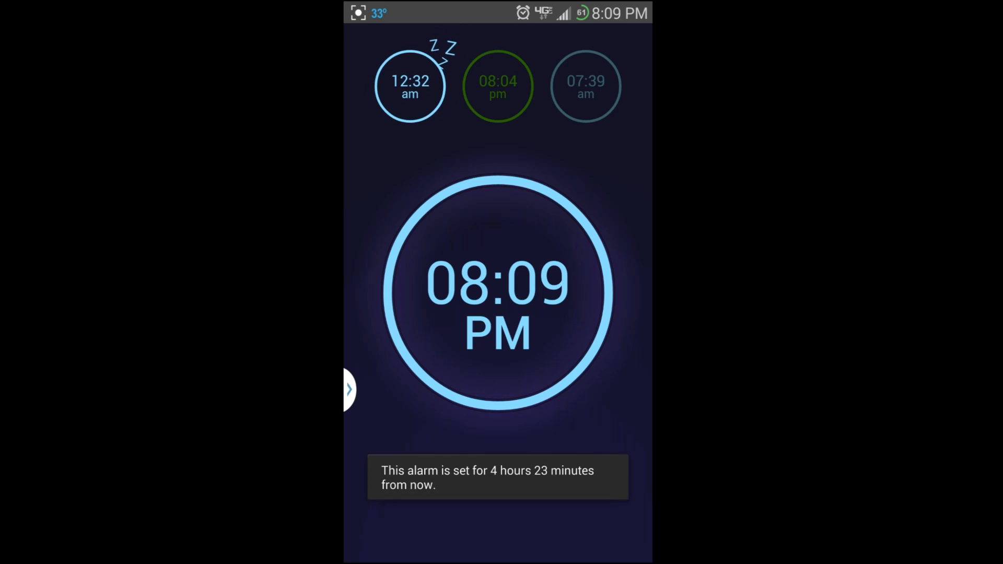
left_click(410, 85)
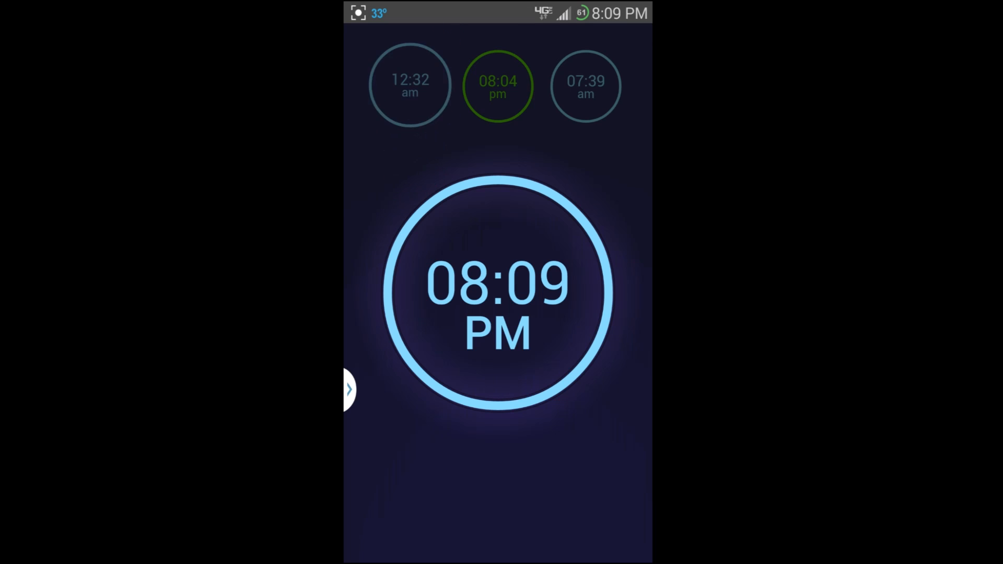
left_click(418, 81)
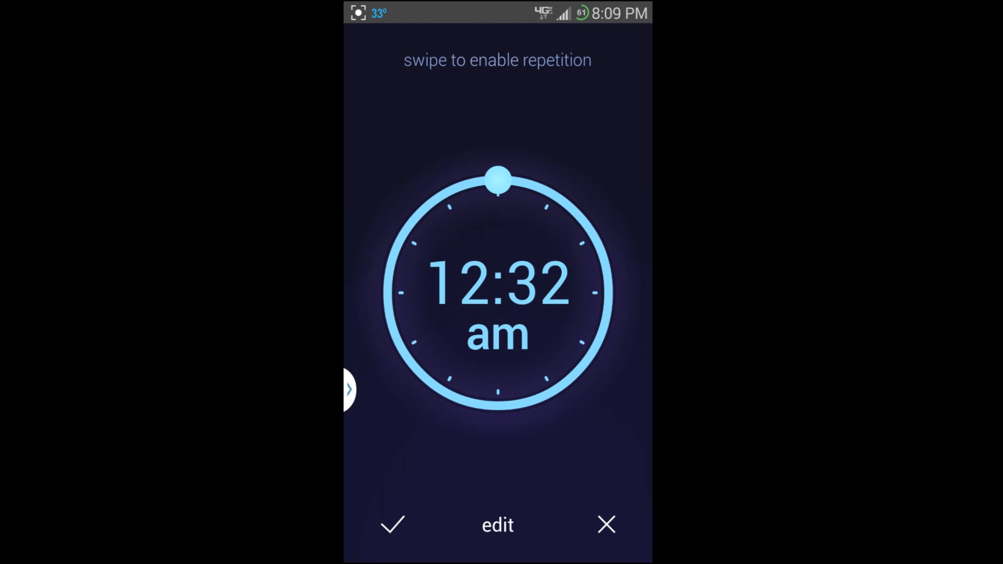
- Set the alarm time to 8:10 pm on the dial
mouse_move(498, 181)
left_mouse_down()
mouse_move(424, 372)
mouse_move(432, 385)
left_mouse_up()
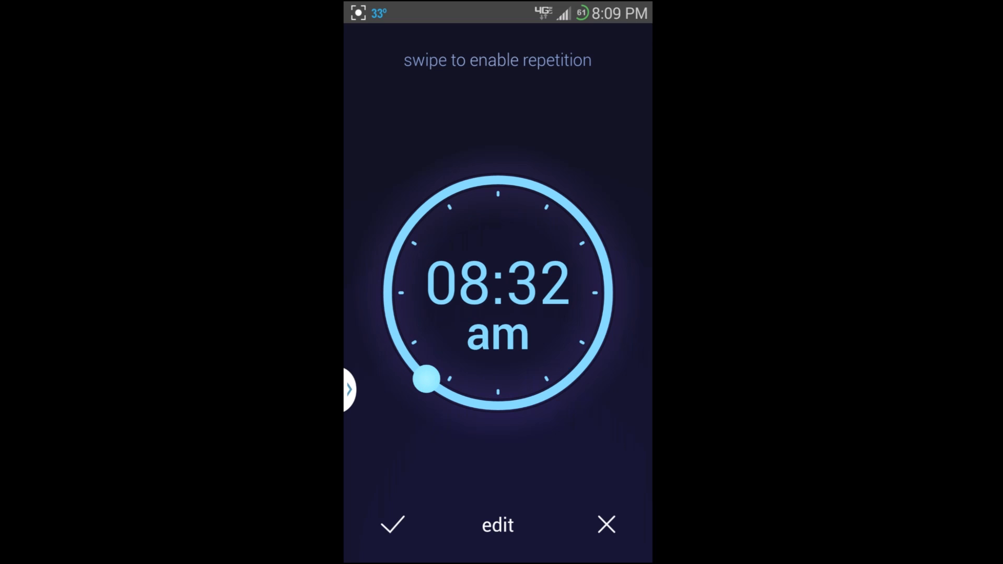
left_click(554, 284)
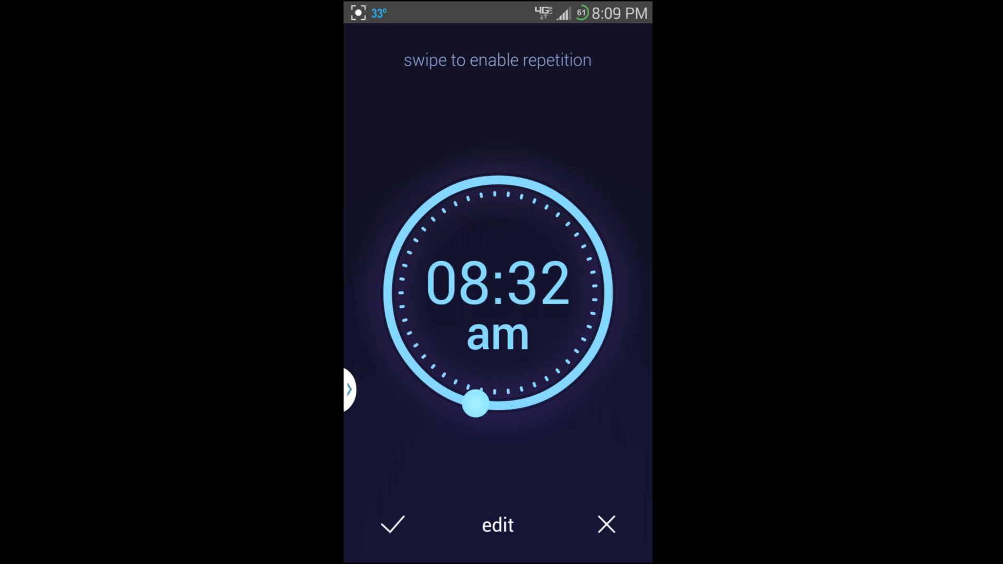
mouse_move(480, 400)
left_mouse_down()
mouse_move(547, 358)
mouse_move(585, 245)
left_mouse_up()
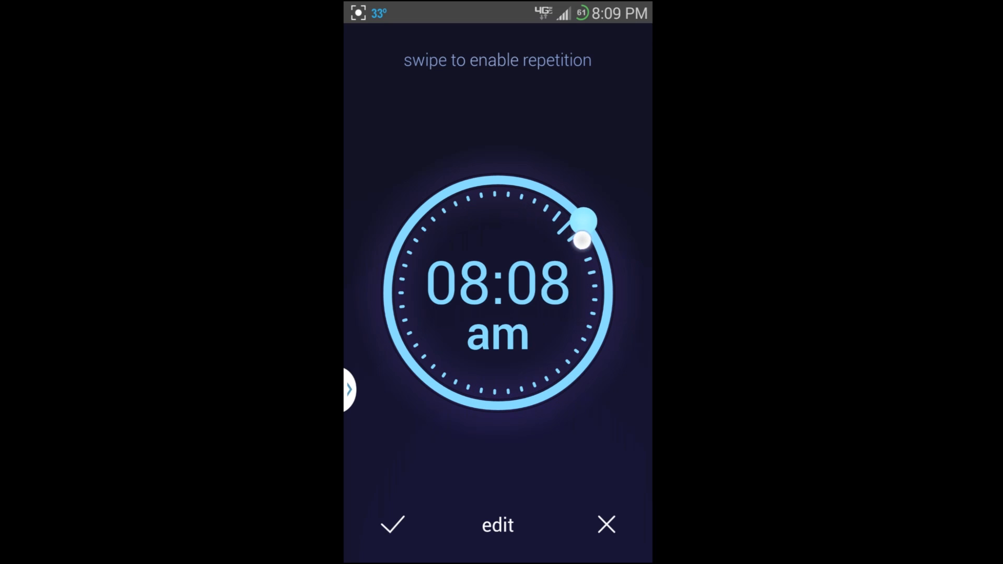
left_click_drag(585, 245, 590, 253)
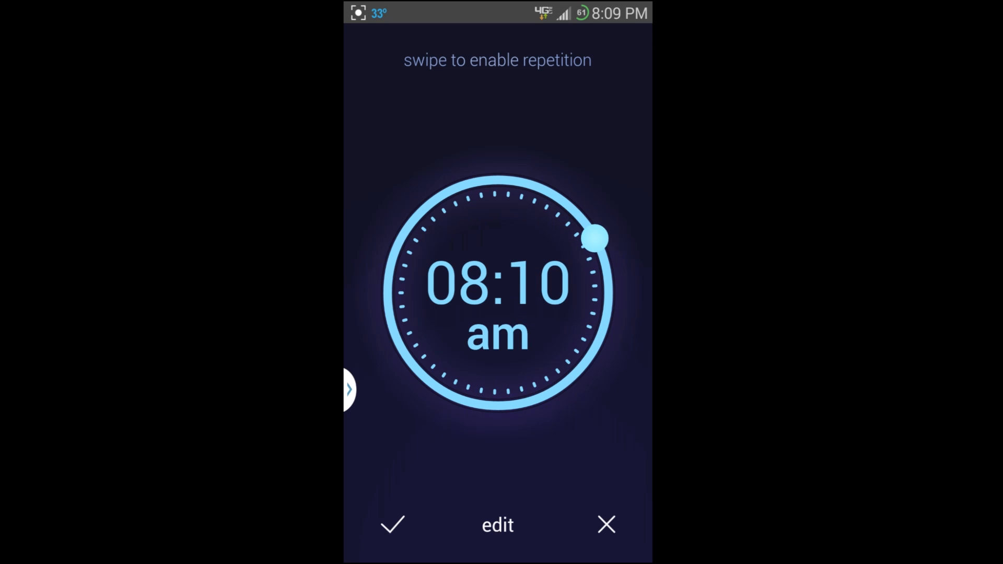
left_click(498, 336)
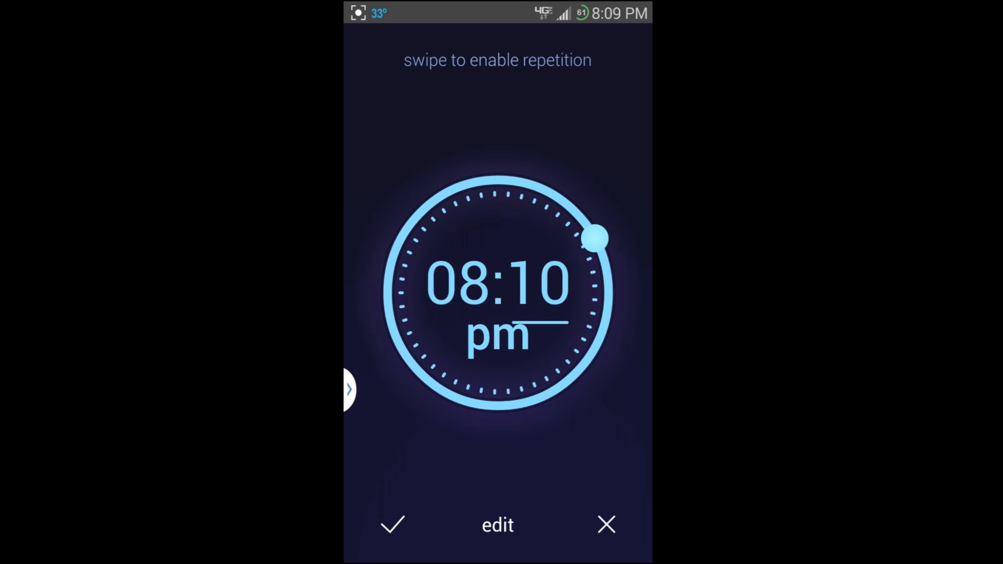
- Make the alarm repeat every day including Saturday and Sunday, and save it
left_click_drag(456, 81, 644, 94)
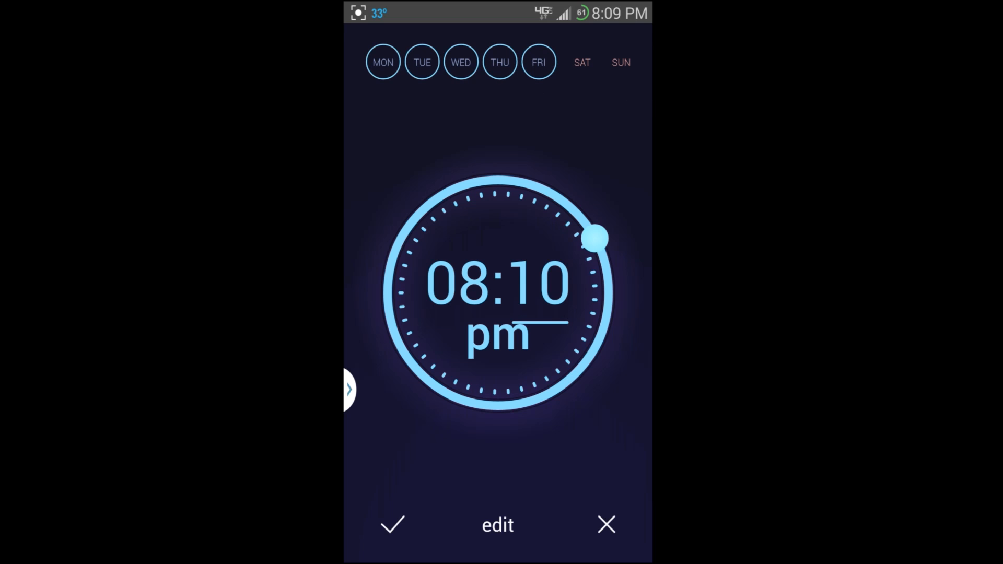
left_click(583, 62)
left_click(621, 62)
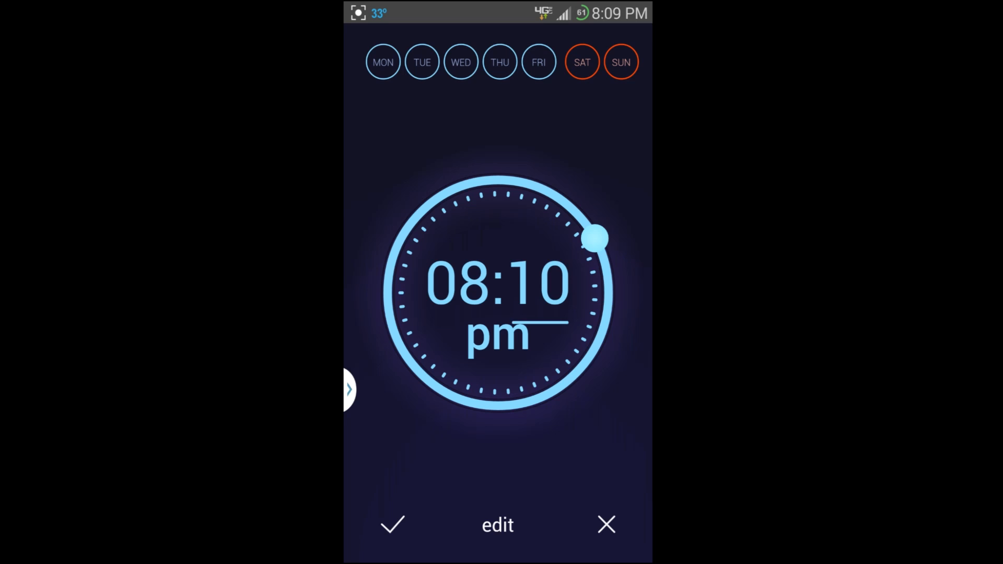
left_click(392, 525)
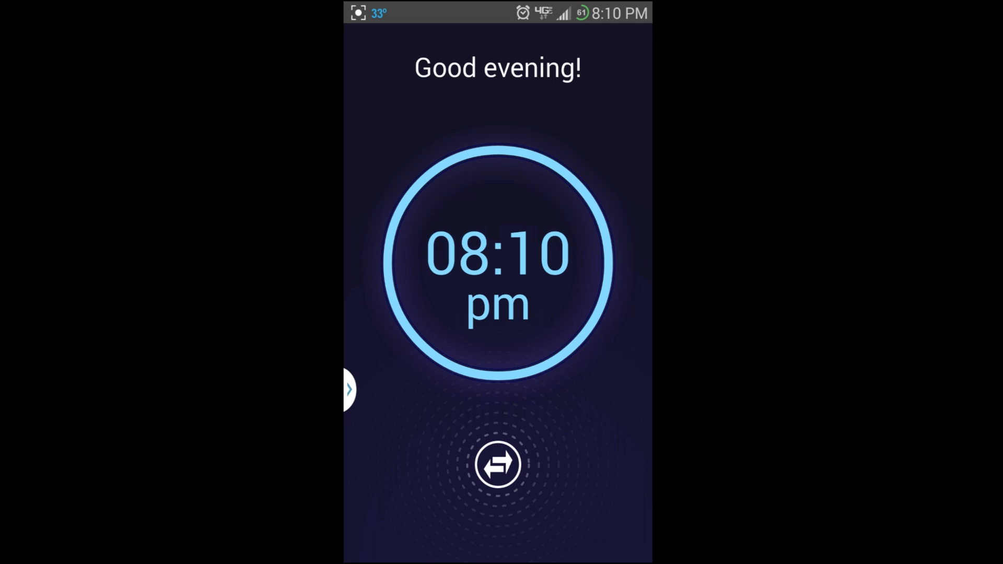
- Snooze the ringing 8:10 pm alarm by sliding the handle onto the Zz target
left_click_drag(497, 465, 474, 471)
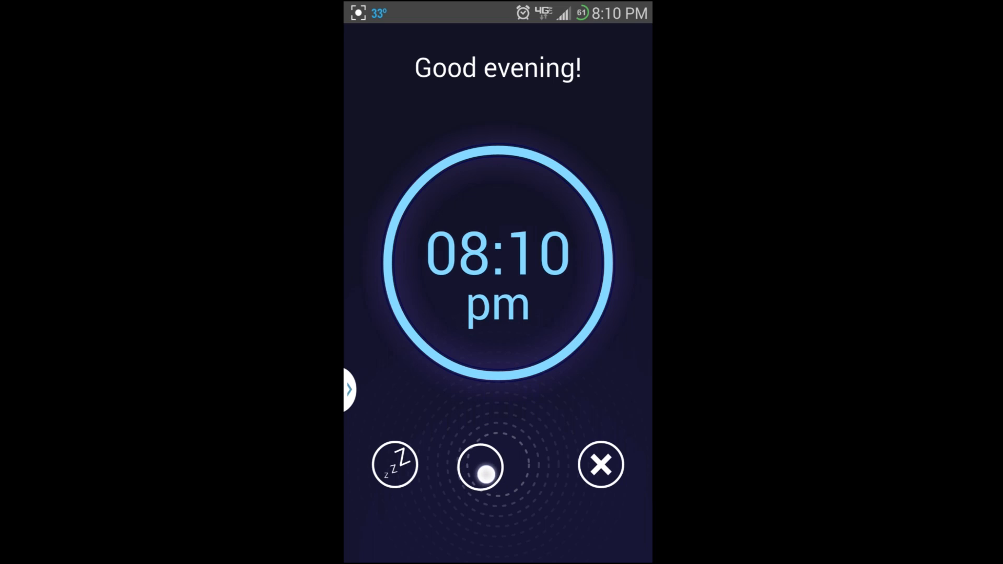
mouse_move(474, 471)
left_mouse_down()
mouse_move(556, 470)
mouse_move(502, 470)
left_mouse_up()
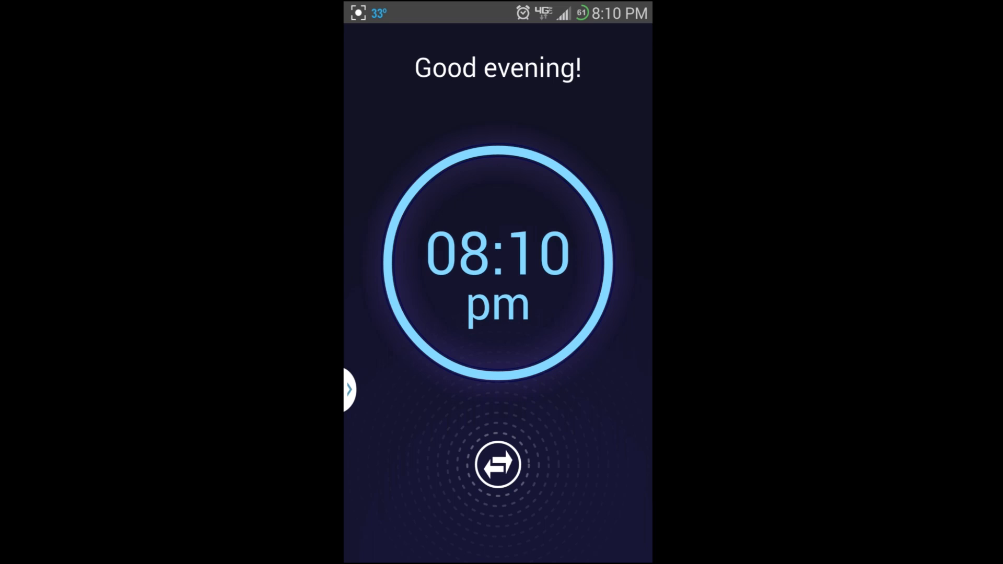
left_click_drag(497, 465, 498, 471)
left_click_drag(498, 465, 395, 464)
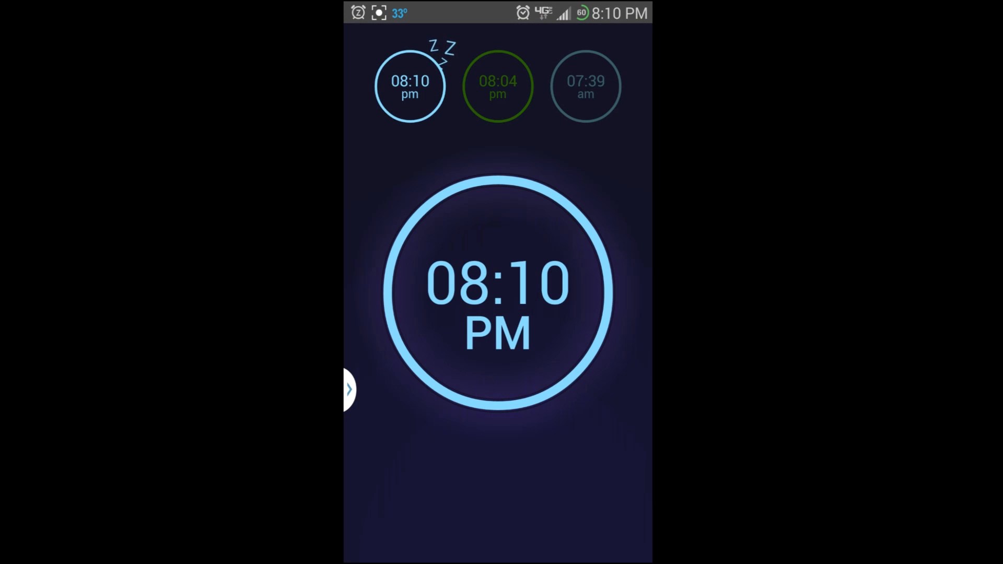
- Check the 2-minute snooze notification, then open the 08:10 pm alarm for editing
left_click_drag(387, 15, 372, 423)
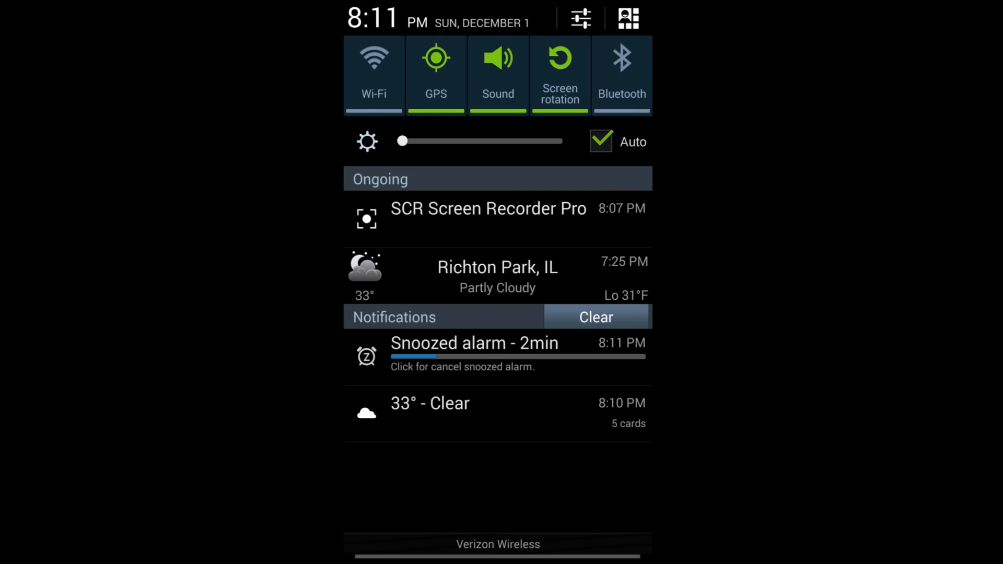
left_click_drag(412, 555, 369, 235)
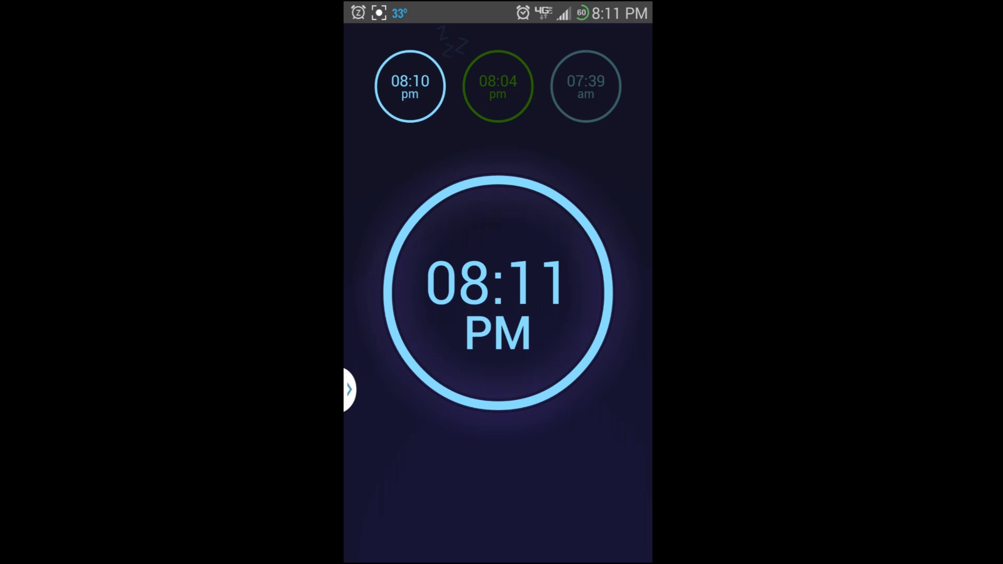
left_click(410, 87)
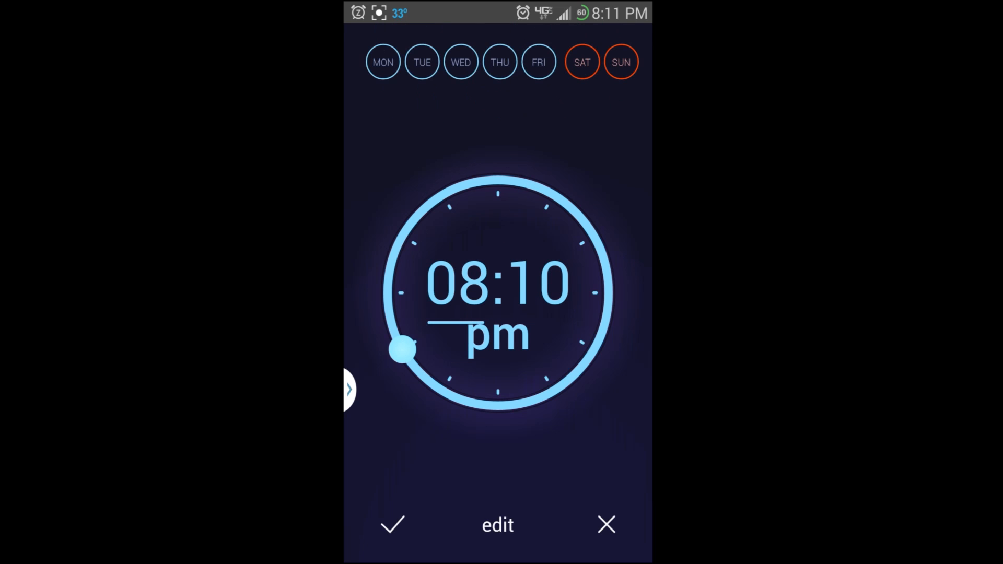
- Clear the alarm's repeat days and review its Time and Motion controls settings unchanged
left_click_drag(560, 120, 365, 130)
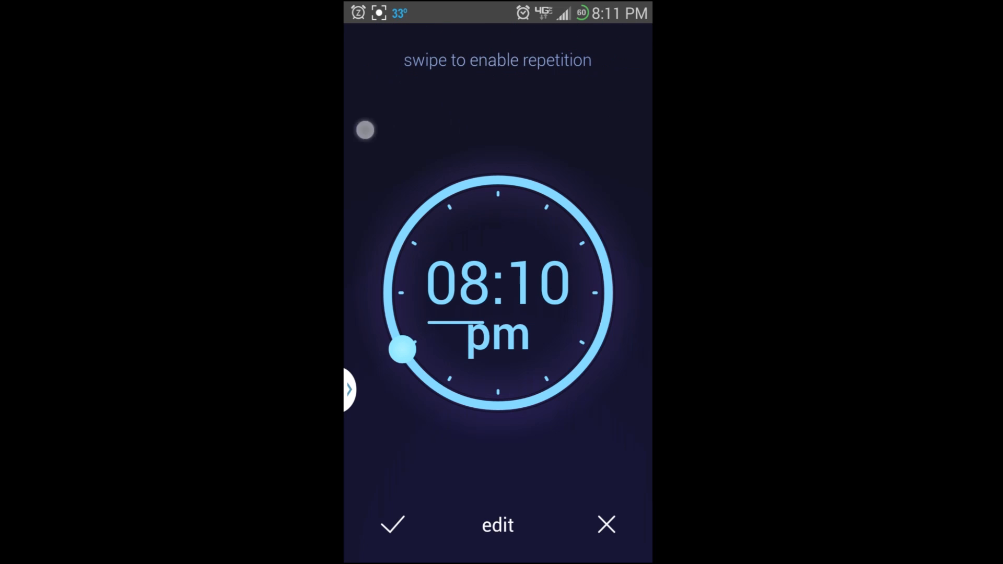
left_click(496, 526)
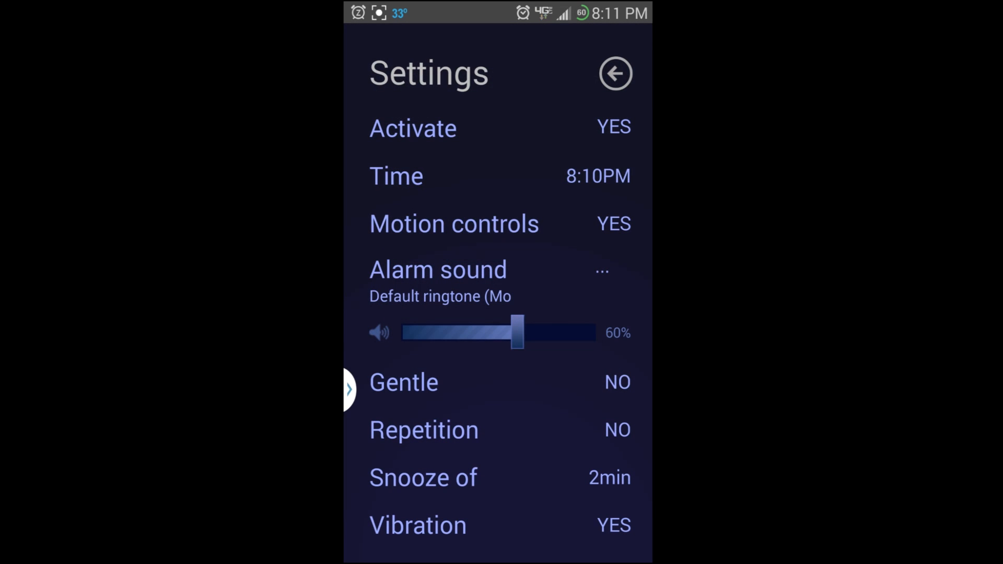
left_click(407, 181)
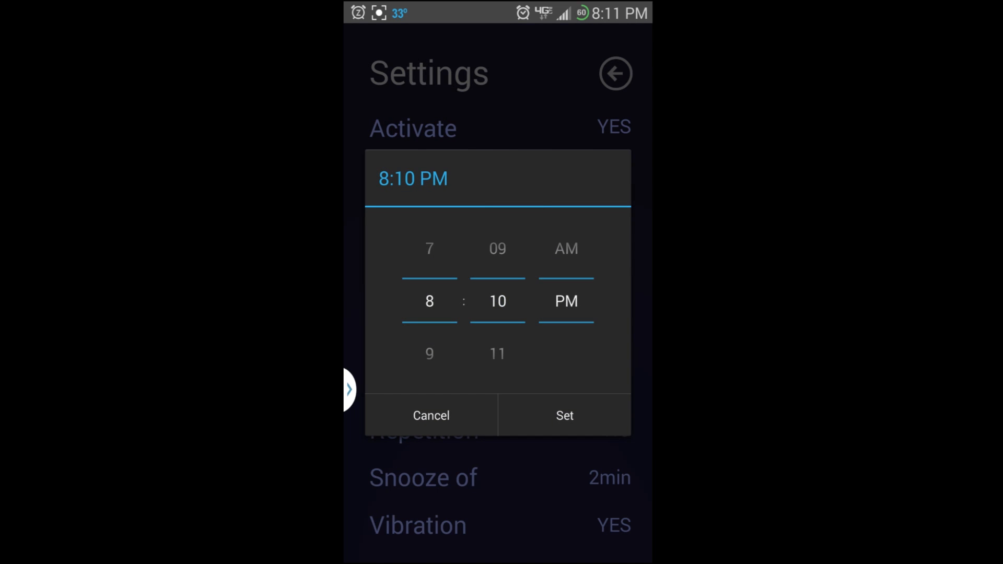
left_click(431, 415)
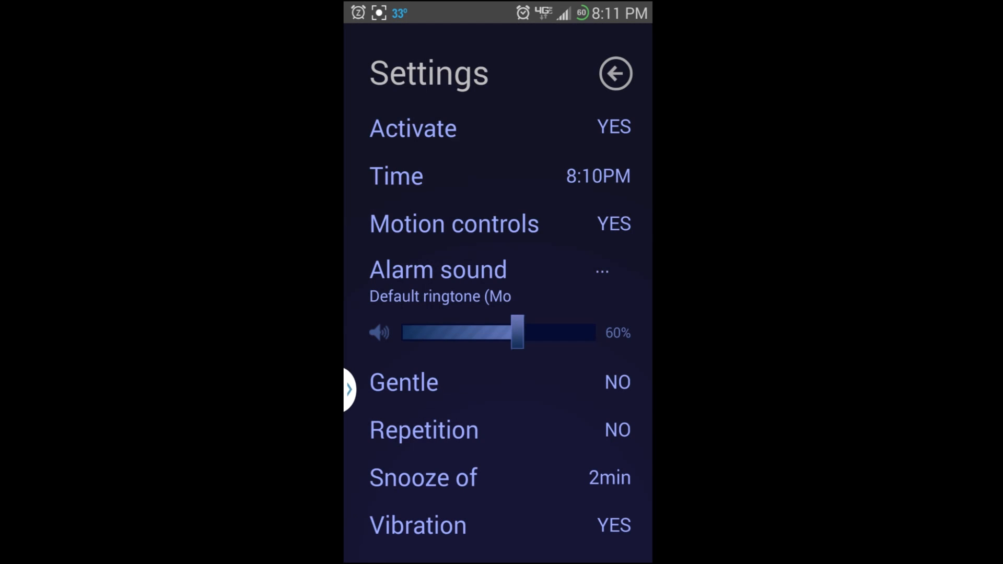
left_click(392, 234)
left_click(401, 231)
- Keep the Default ringtone, raise volume to 86% and set a 1min gentle wake-up
left_click(394, 283)
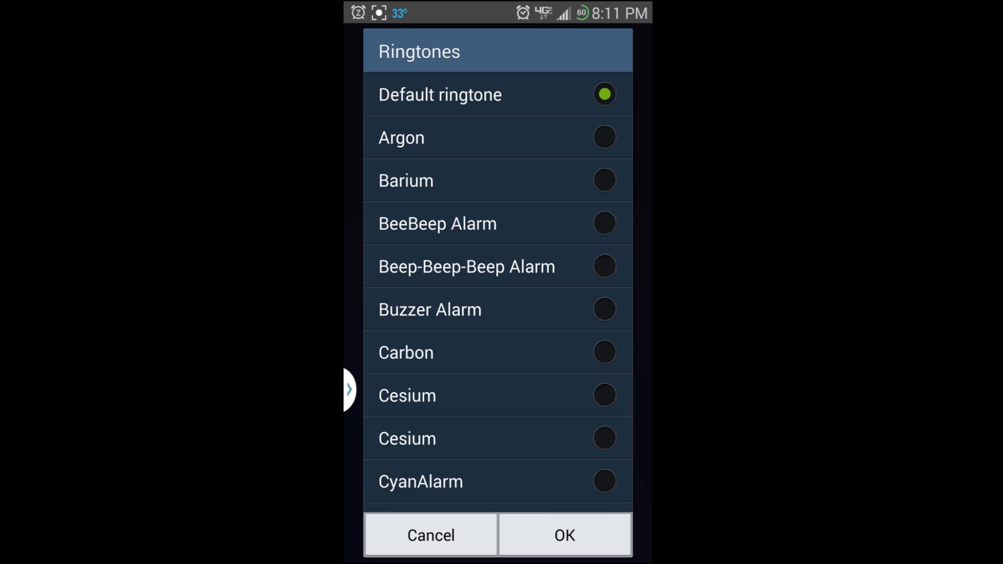
left_click(442, 539)
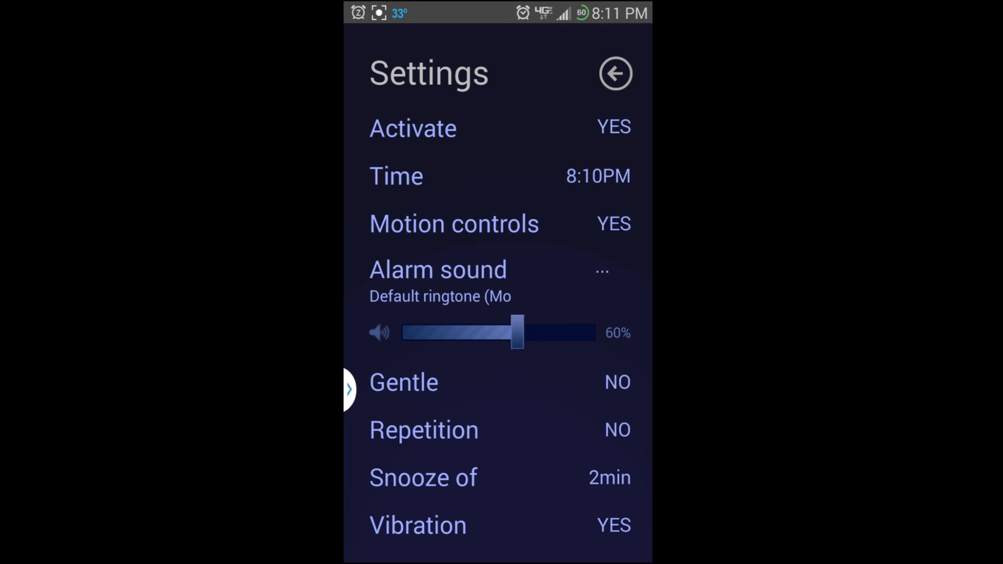
mouse_move(518, 339)
left_mouse_down()
mouse_move(591, 346)
mouse_move(570, 345)
left_mouse_up()
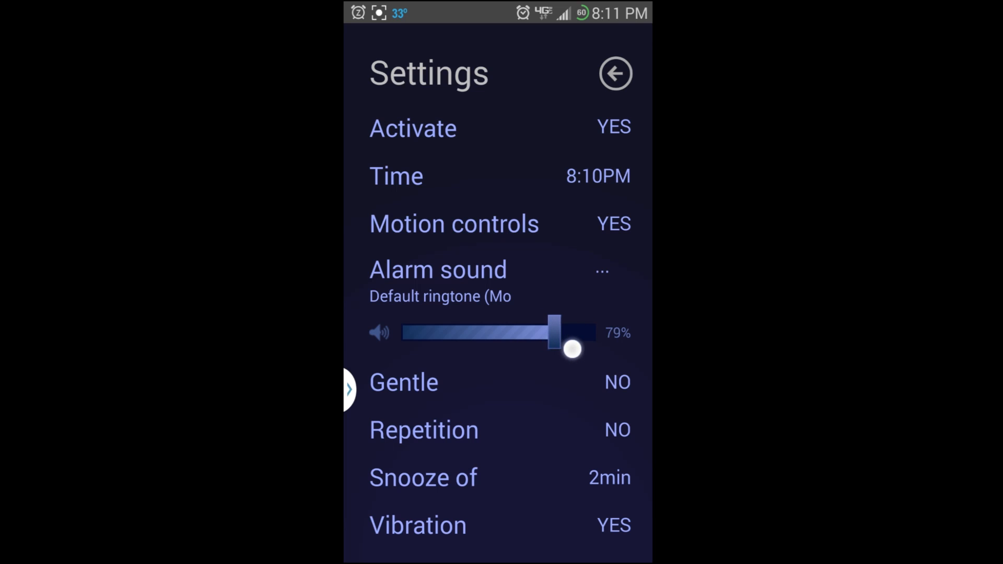
left_click(415, 393)
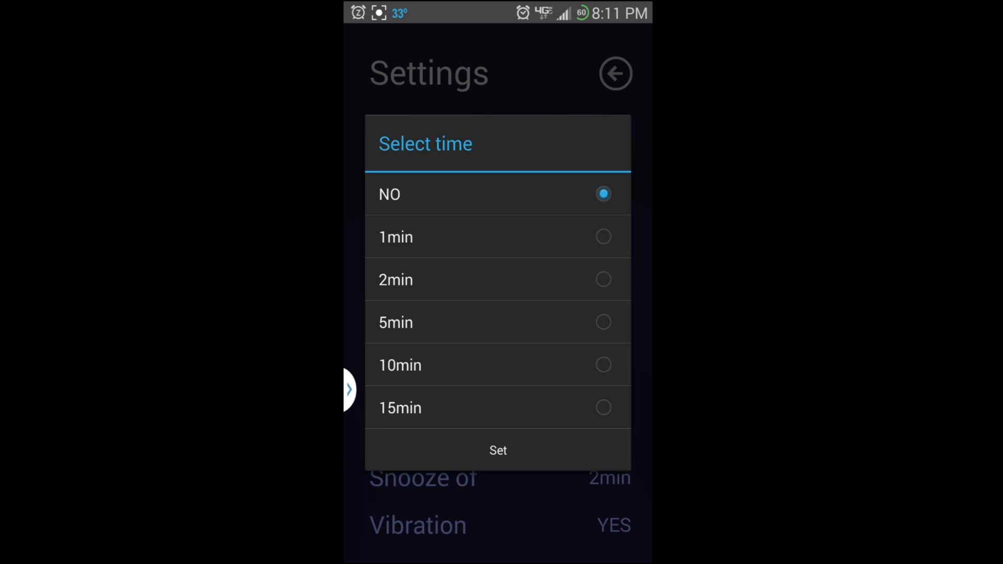
left_click(498, 237)
left_click(498, 451)
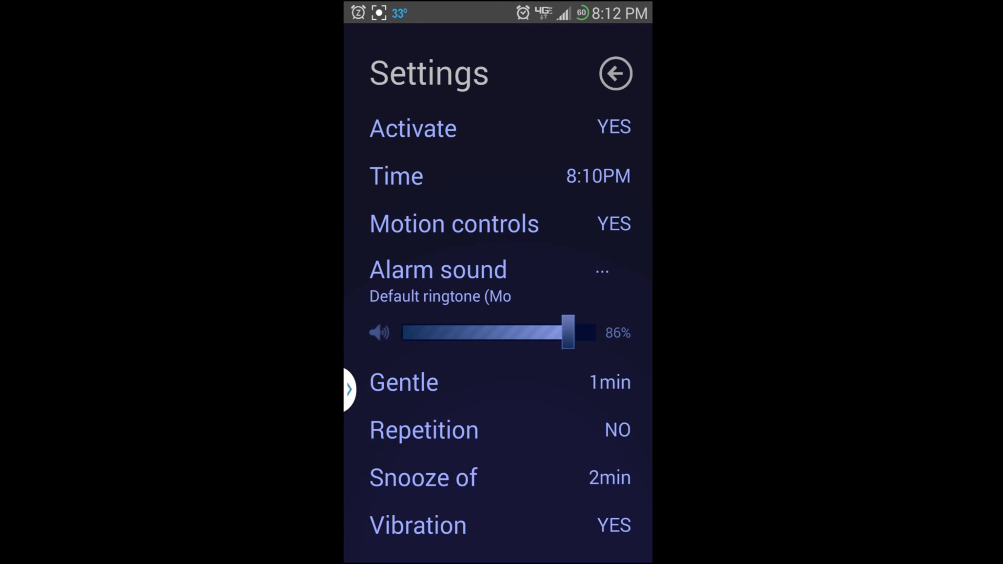
- Try repetition with Monday toggled, then leave repetition off
left_click(421, 430)
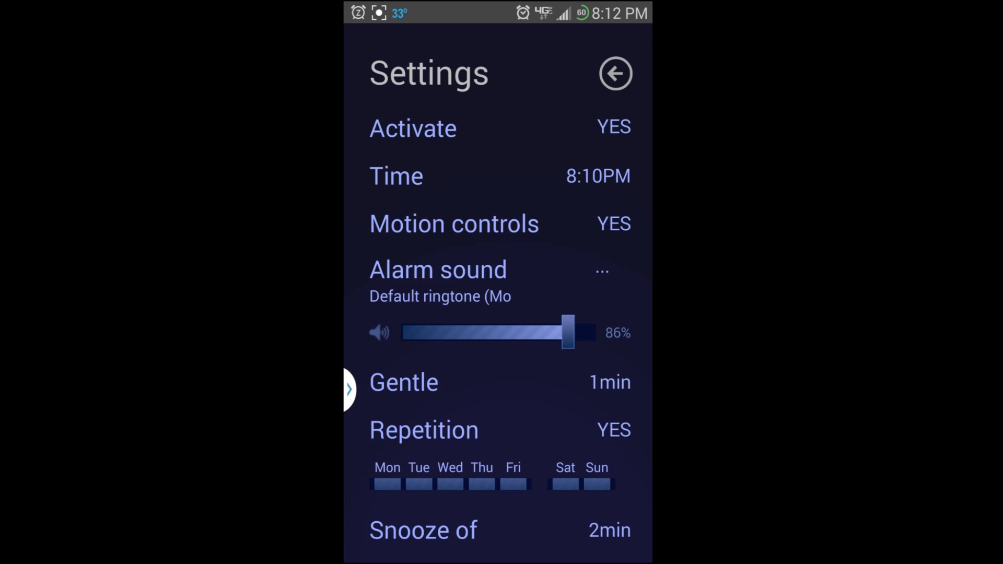
left_click(387, 483)
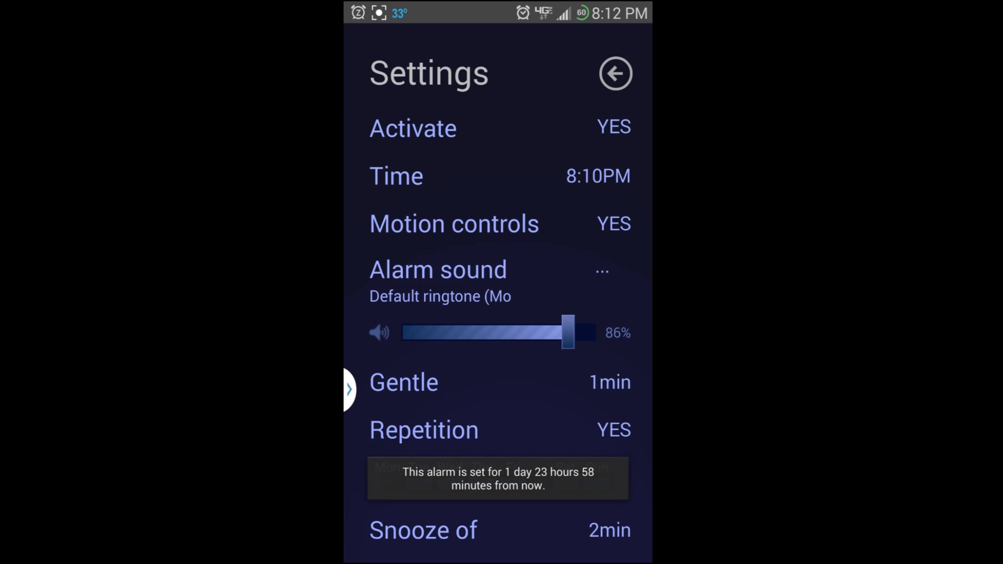
left_click(420, 440)
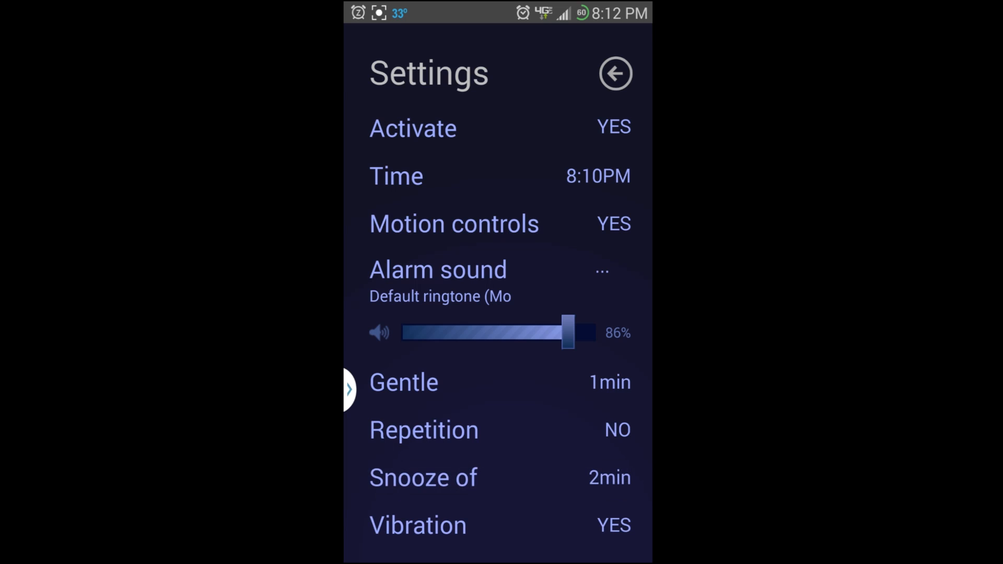
left_click(421, 435)
left_click(387, 484)
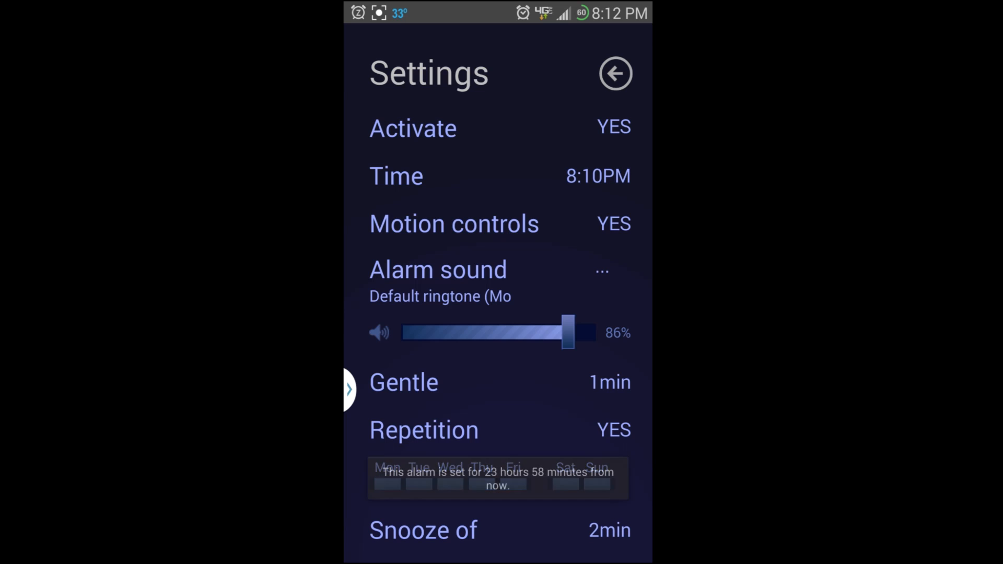
left_click(424, 433)
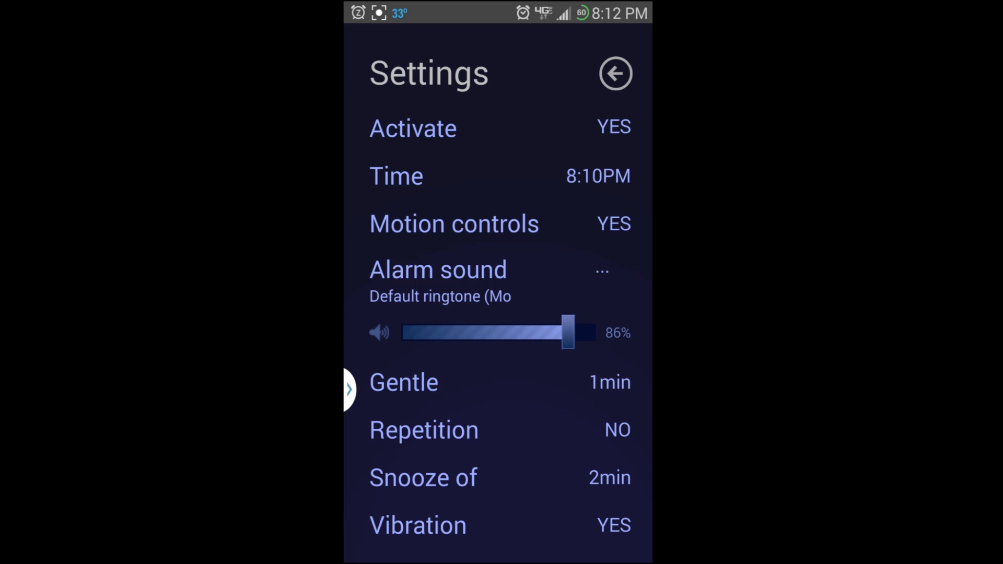
- Set a 5min snooze, turn vibration off and return to the main clock
left_click(444, 482)
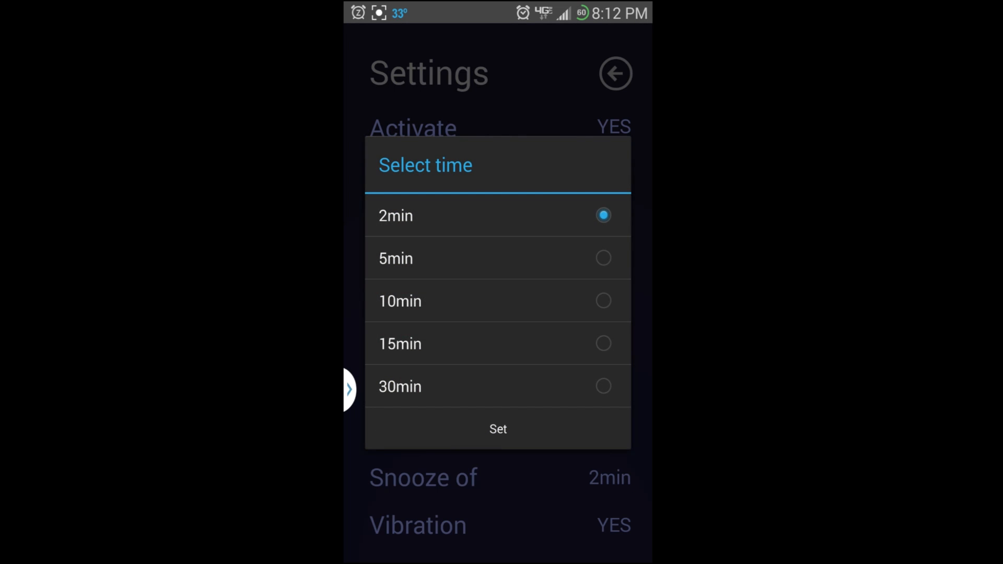
left_click_drag(408, 39, 411, 450)
left_click(416, 262)
left_click(498, 430)
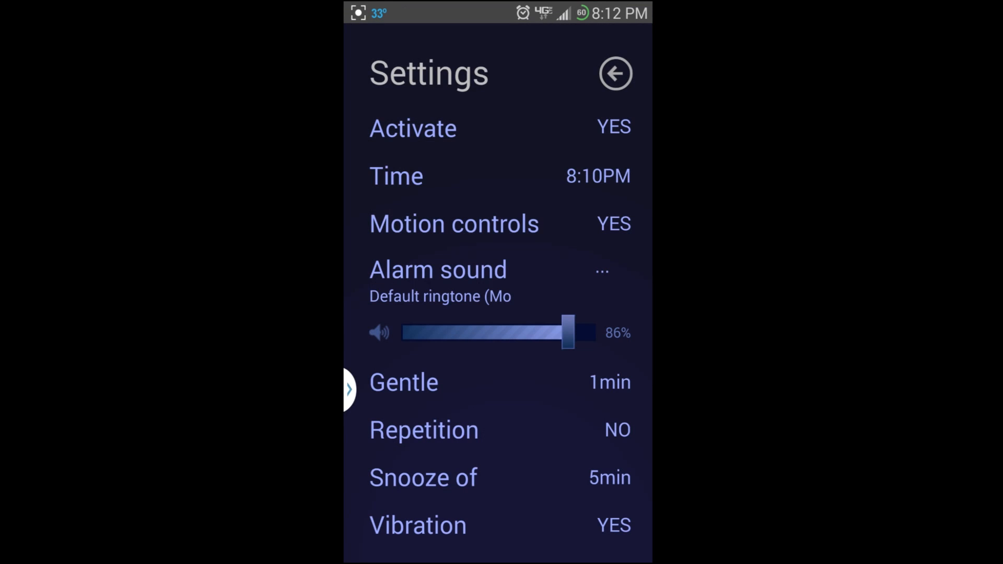
left_click(426, 529)
left_click(616, 73)
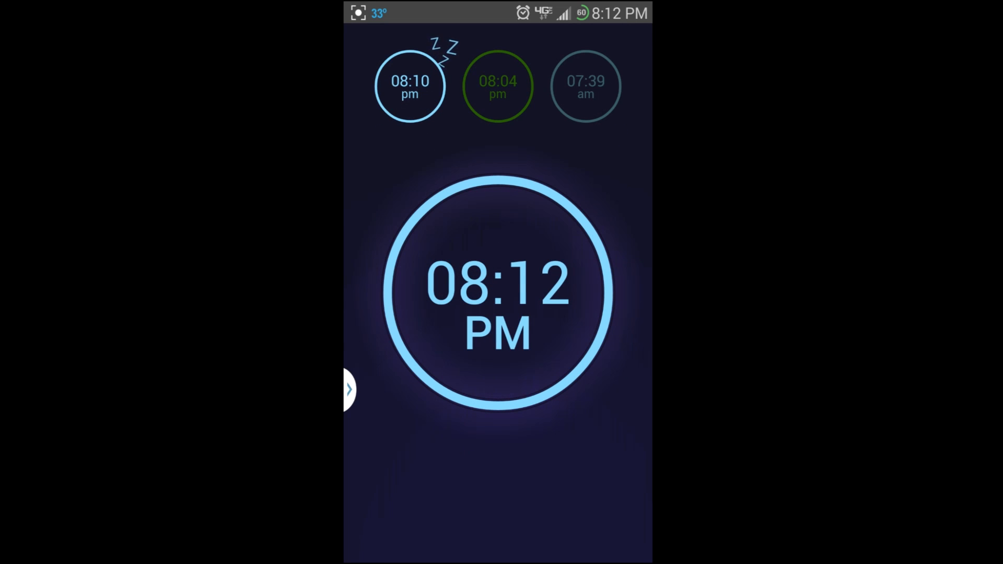
- Move the 08:10 pm alarm to 08:14 pm on the dial and save it
mouse_move(415, 47)
left_mouse_down()
mouse_move(429, 549)
mouse_move(407, 384)
left_mouse_up()
left_click(410, 87)
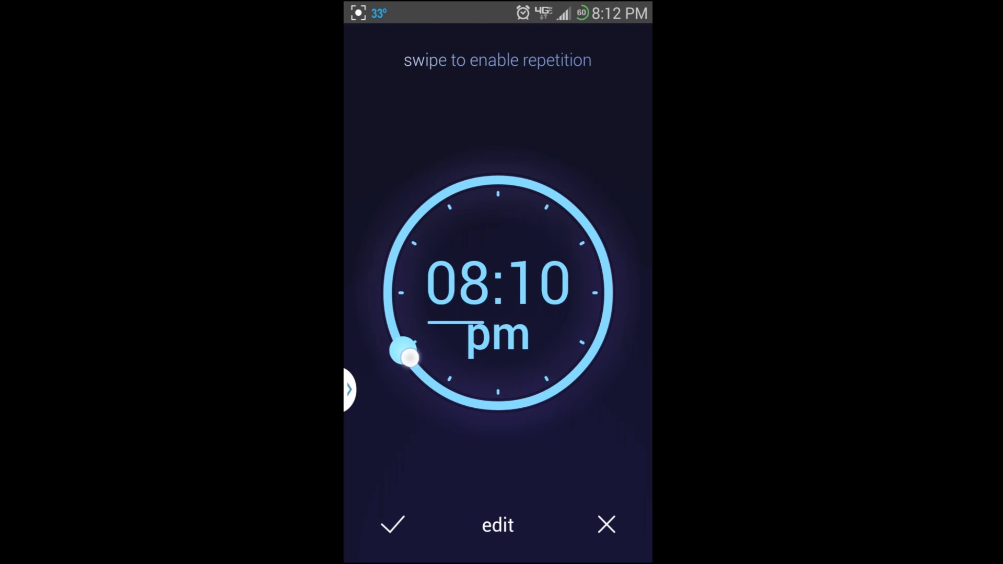
mouse_move(407, 357)
left_mouse_down()
mouse_move(398, 345)
mouse_move(409, 363)
left_mouse_up()
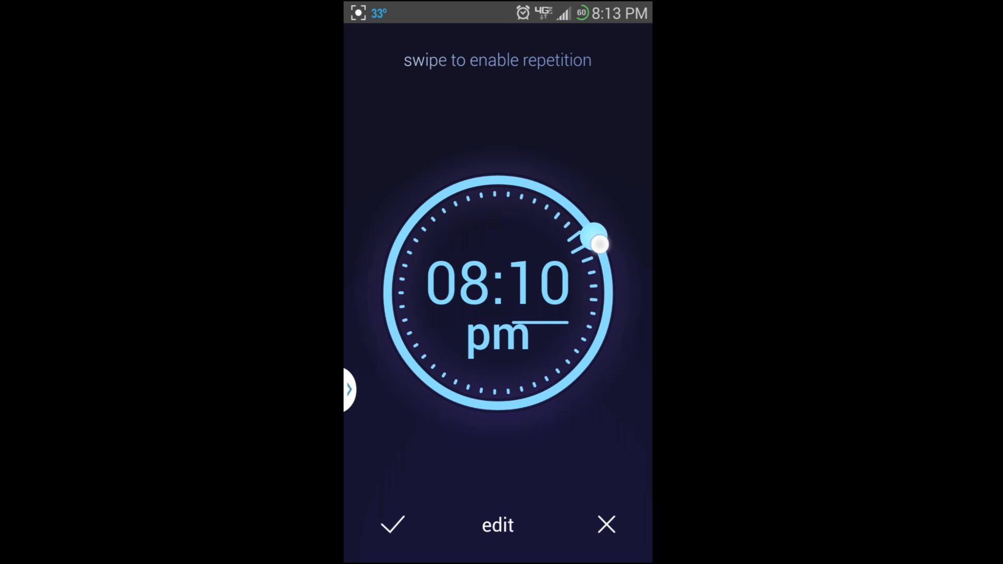
mouse_move(593, 234)
left_mouse_down()
mouse_move(605, 308)
mouse_move(608, 289)
left_mouse_up()
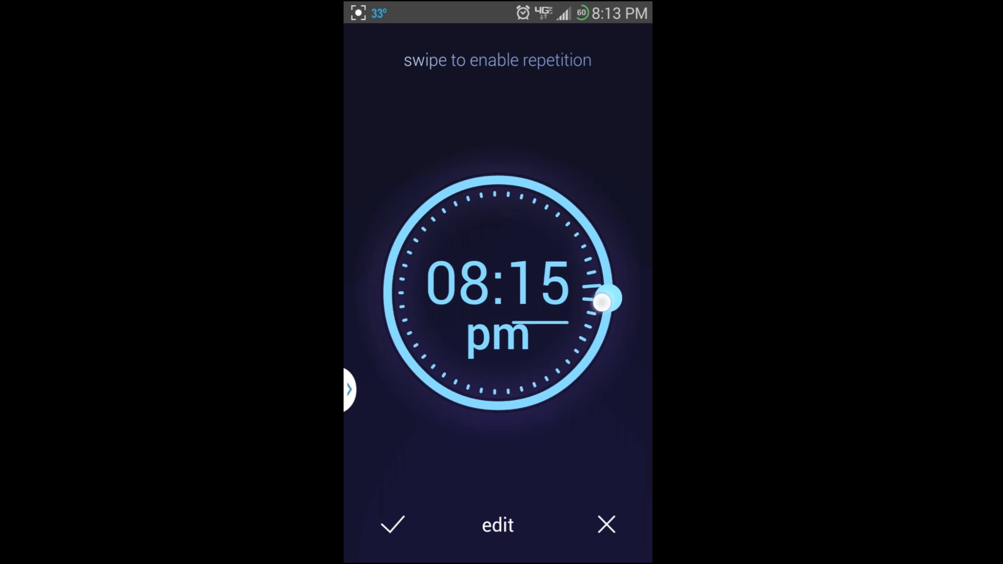
left_click(393, 528)
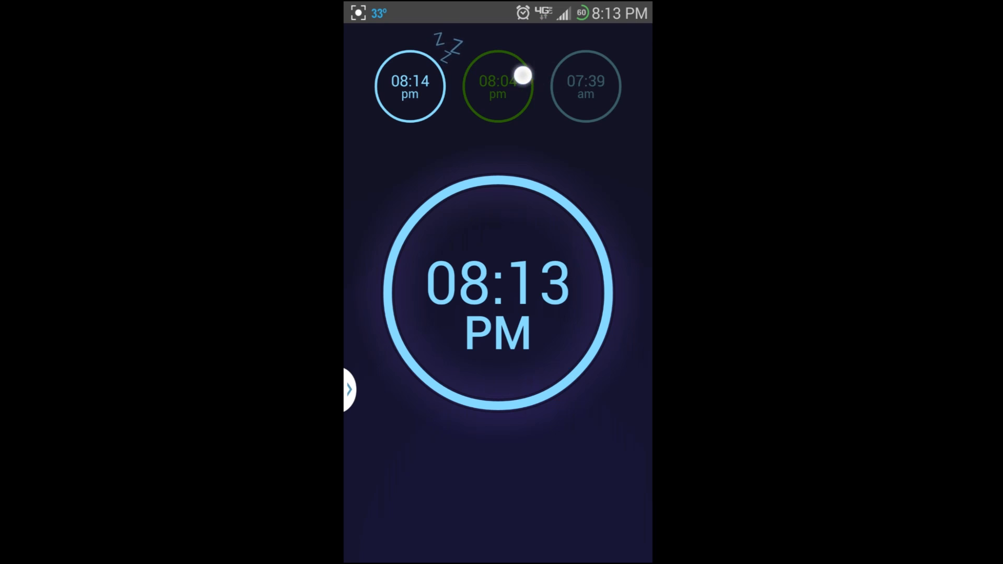
left_click_drag(584, 87, 494, 79)
- Start a new alarm and cancel it without saving
left_click(587, 87)
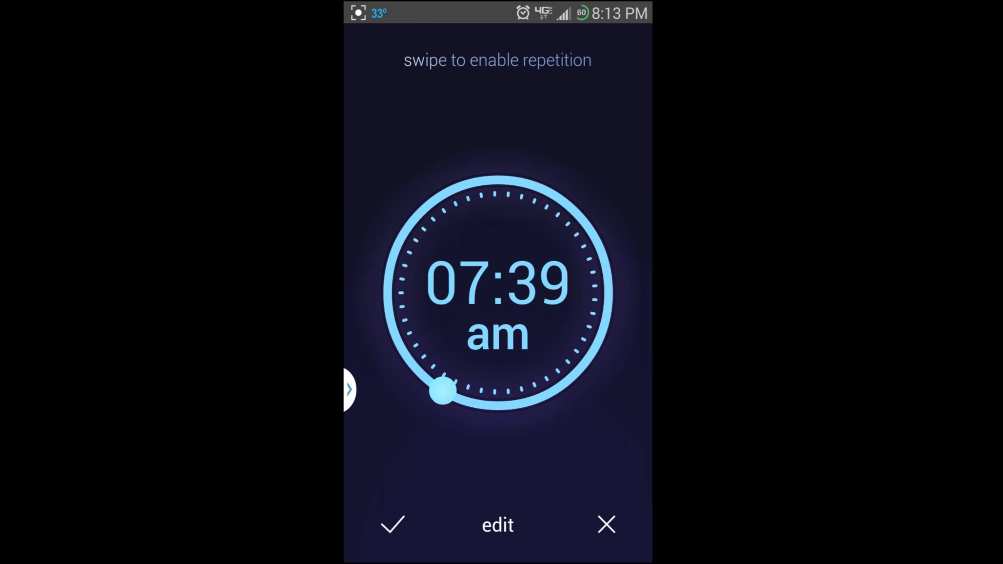
left_click(608, 526)
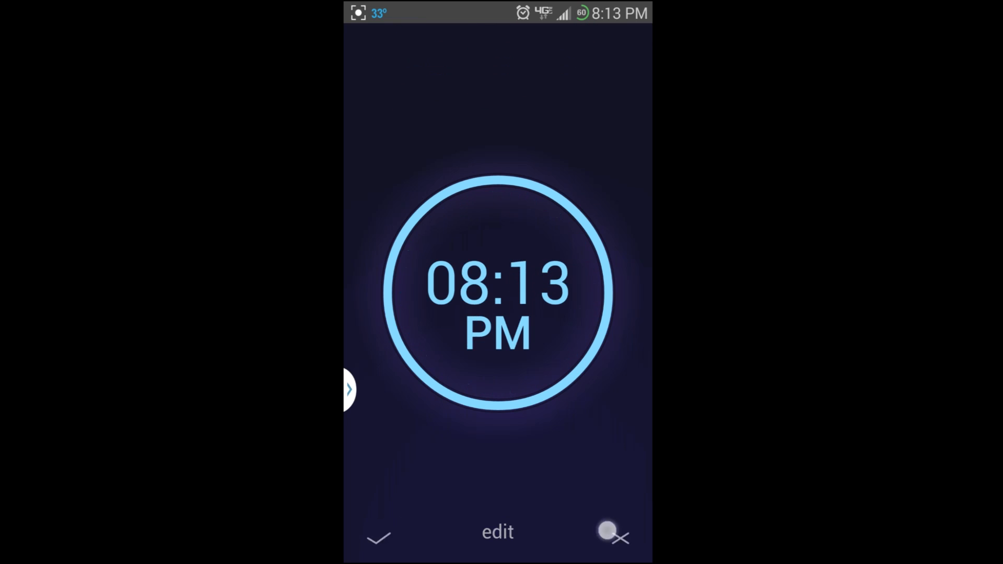
left_click(484, 90)
left_click(615, 531)
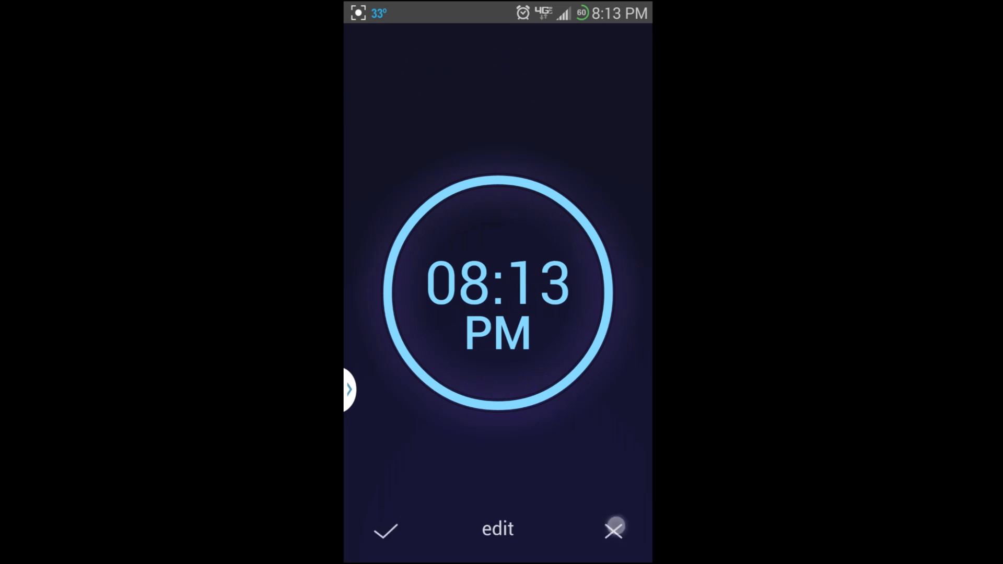
left_click_drag(494, 101, 439, 96)
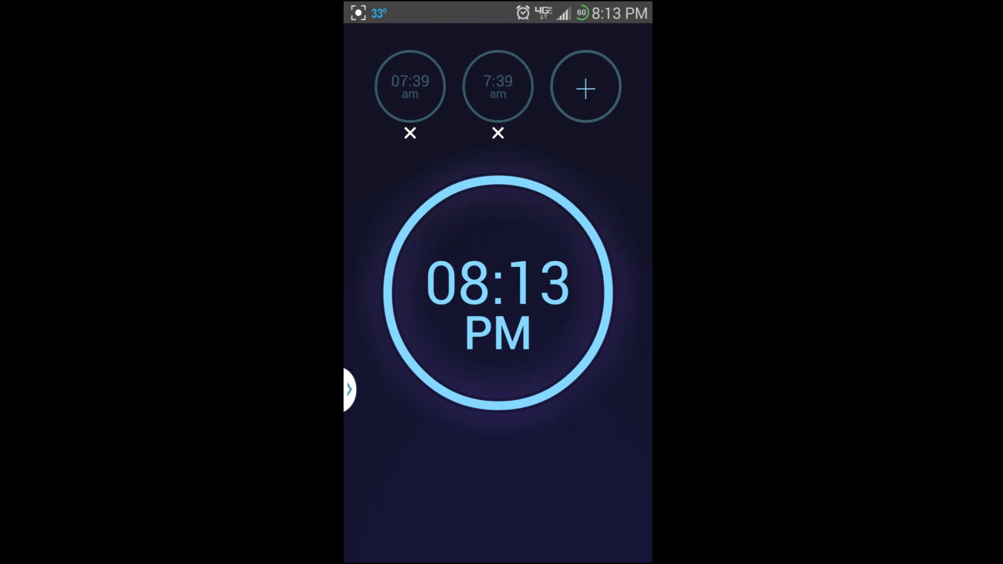
- Delete both 07:39 am alarms, leave deletion mode and add a new 7:39 am alarm
left_click(497, 133)
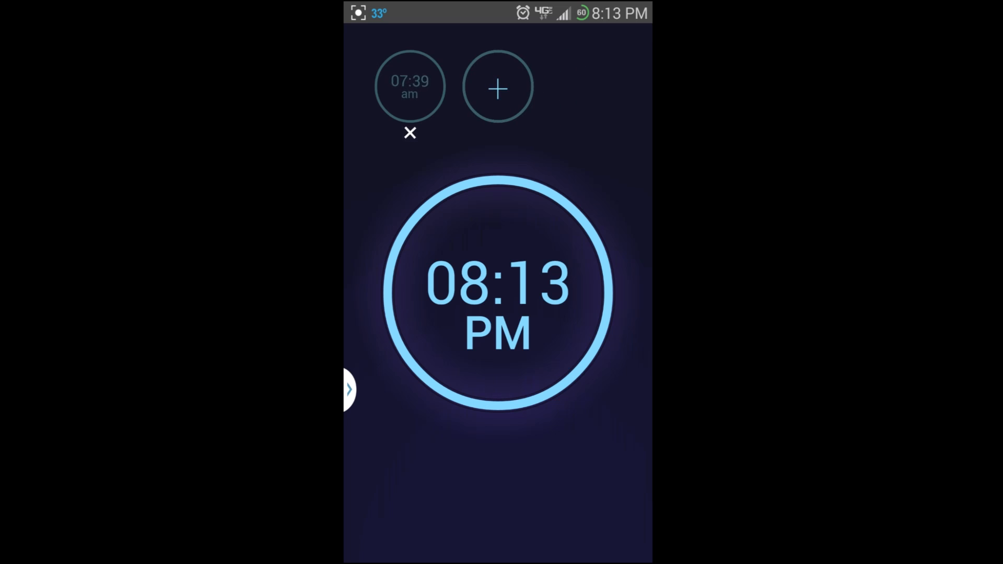
left_click(586, 88)
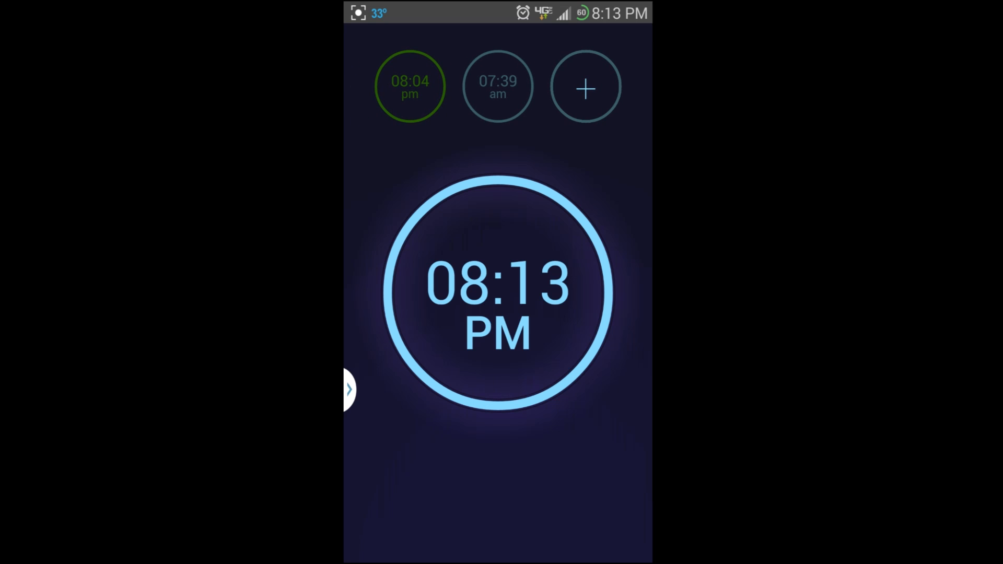
left_click(463, 145)
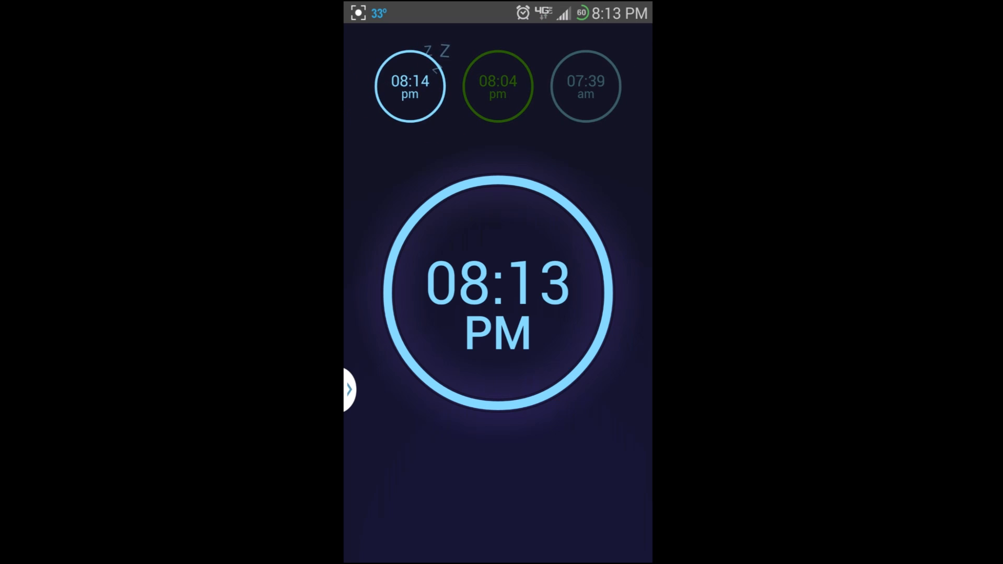
left_click(586, 134)
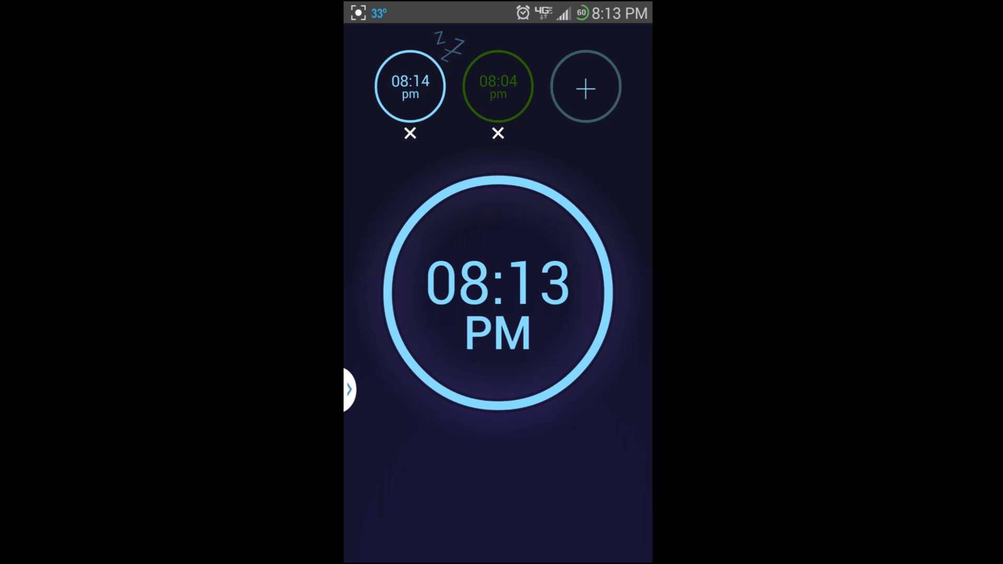
left_click(617, 170)
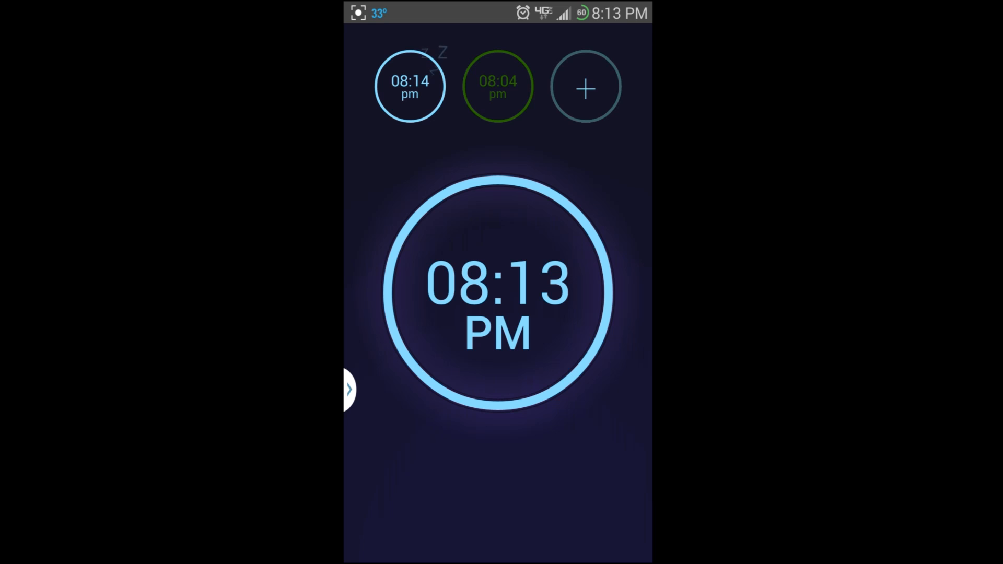
left_click(586, 87)
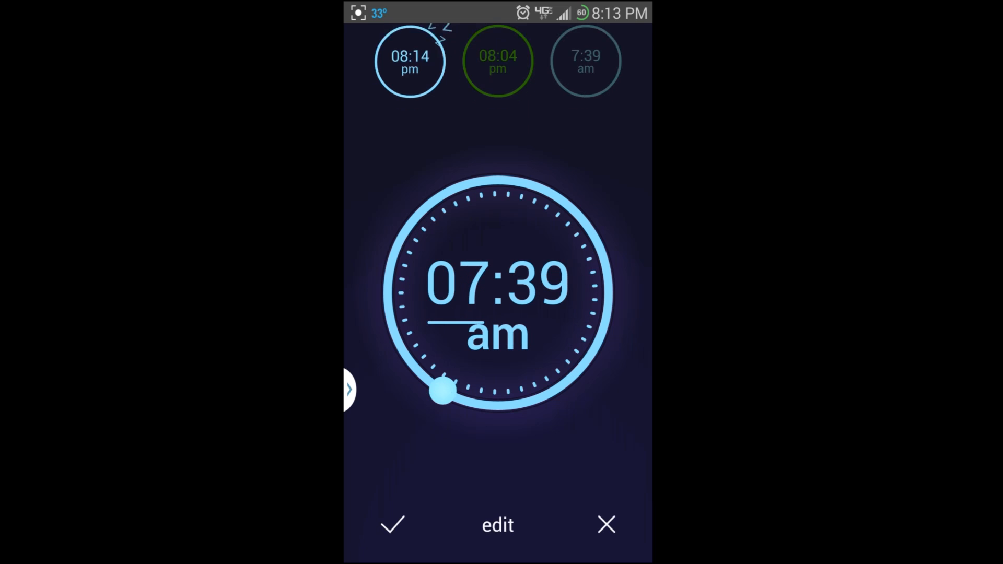
- Save the new 7:39 am alarm, view night mode, and switch the 08:04 pm alarm on
left_click(393, 525)
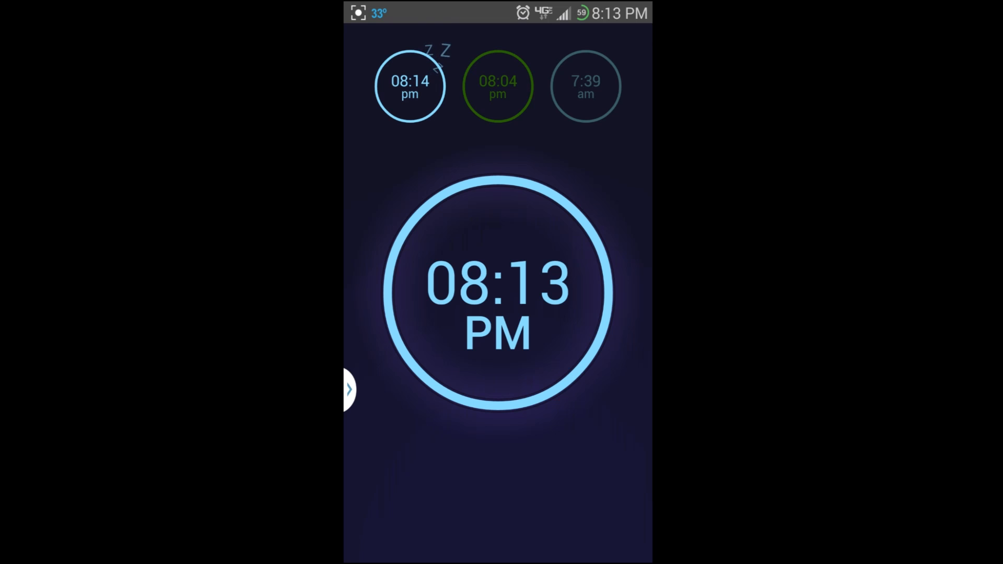
left_click_drag(365, 283, 645, 292)
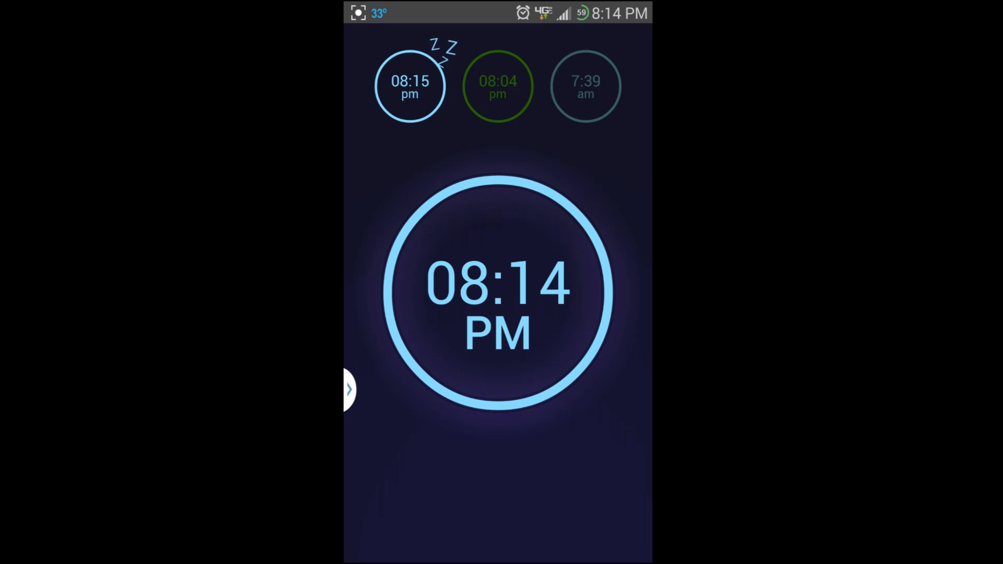
left_click(498, 84)
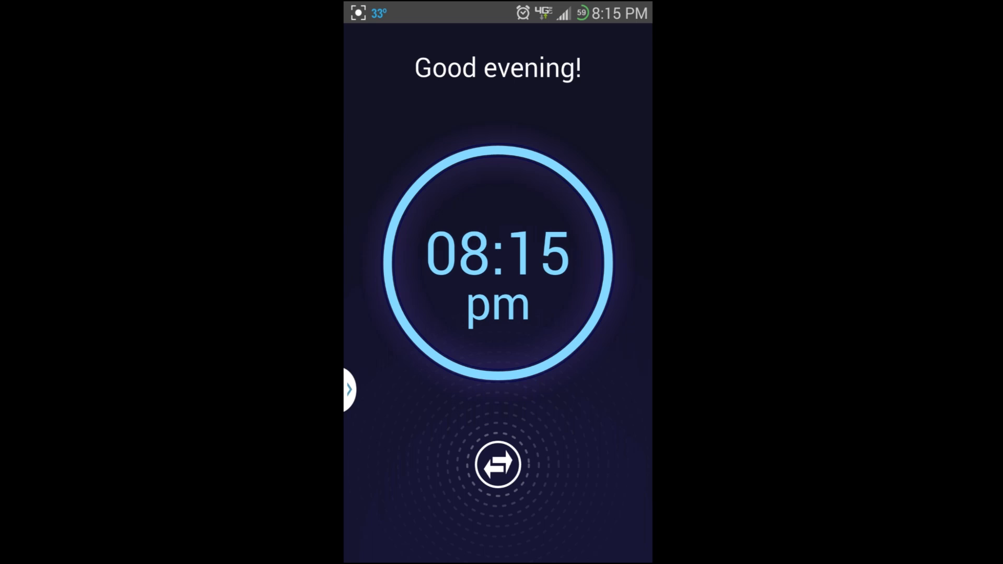
- Dismiss the ringing 08:15 pm alarm via the center handle's dismiss option
left_click(499, 465)
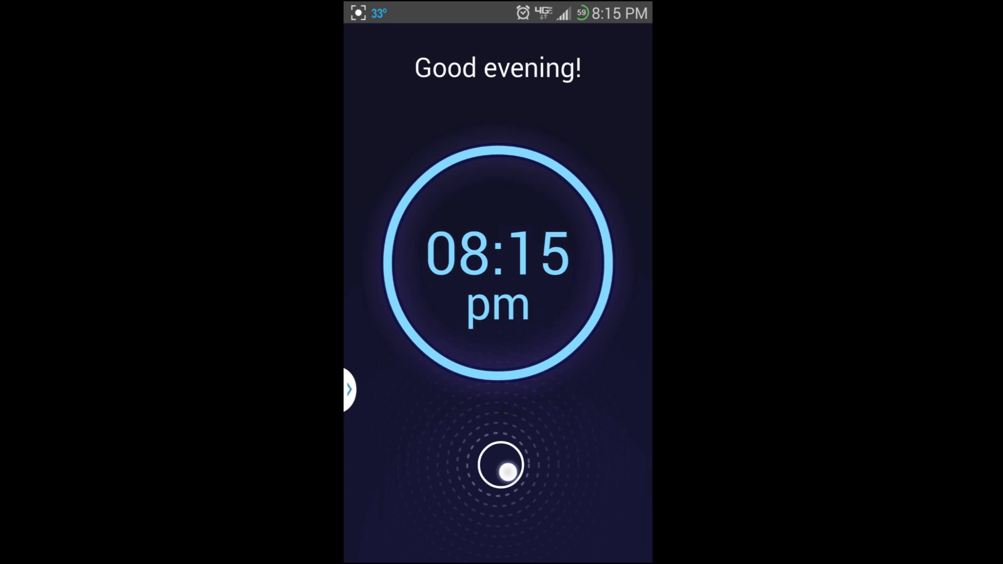
mouse_move(509, 470)
left_mouse_down()
mouse_move(460, 476)
mouse_move(511, 468)
left_mouse_up()
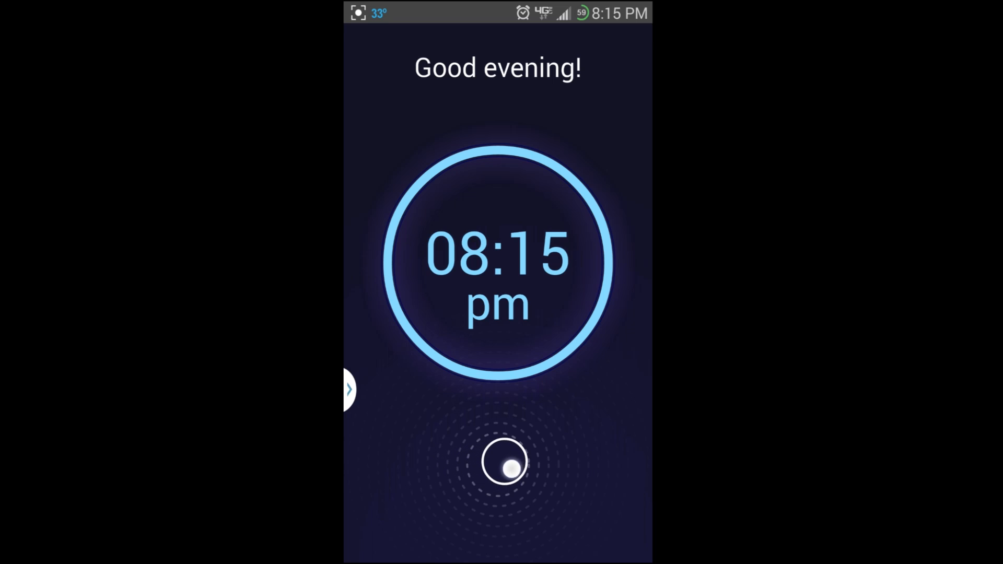
mouse_move(511, 469)
left_mouse_down()
mouse_move(561, 468)
mouse_move(506, 467)
left_mouse_up()
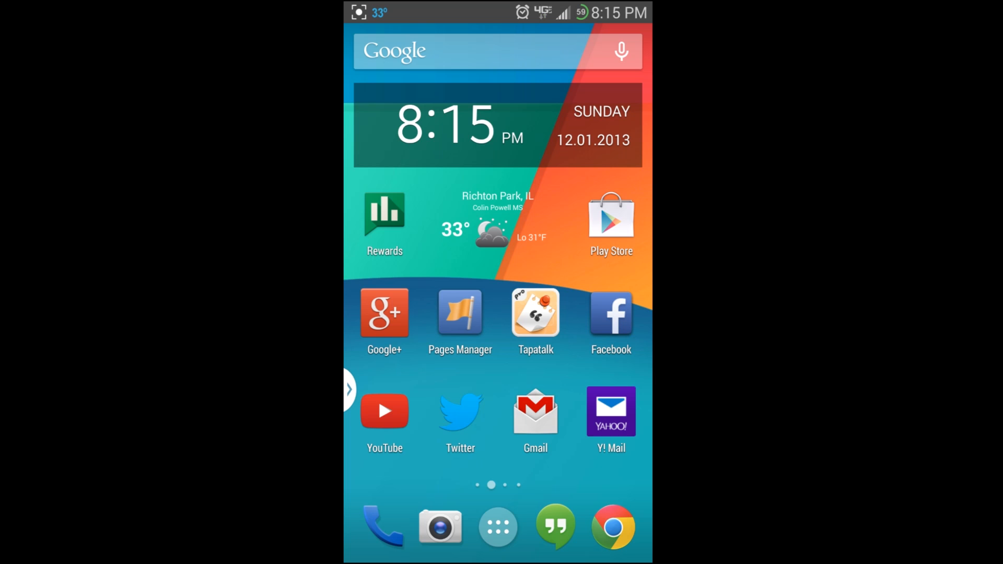
- Peek at the notification shade, close it, and browse the home screen pages before returning to Neon Alarm Clock
left_click_drag(499, 12, 498, 471)
left_click_drag(415, 502, 415, 118)
left_click_drag(612, 353, 377, 353)
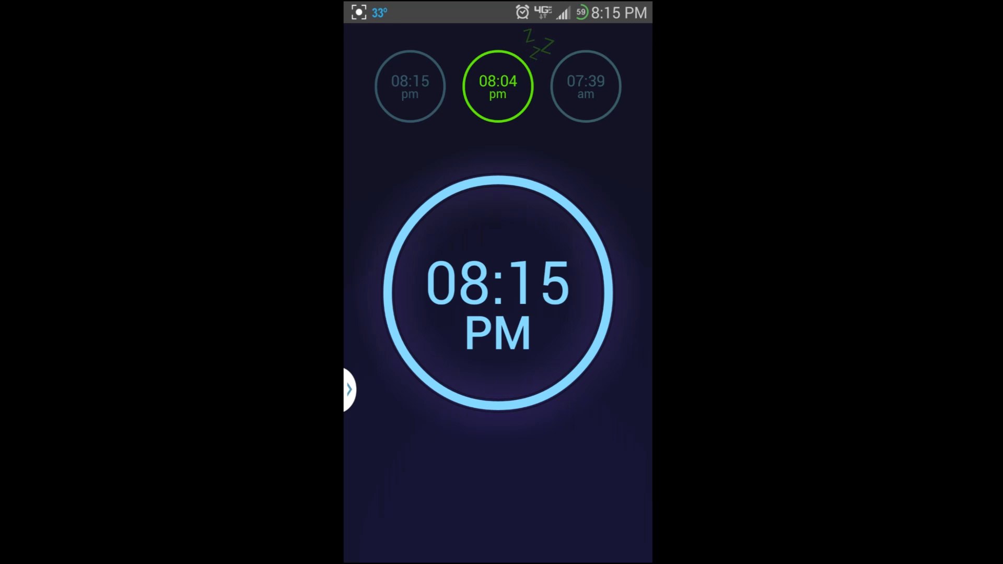
- Turn off the 08:04 alarm and swipe the alarm row to confirm all three alarms are off
left_click(509, 141)
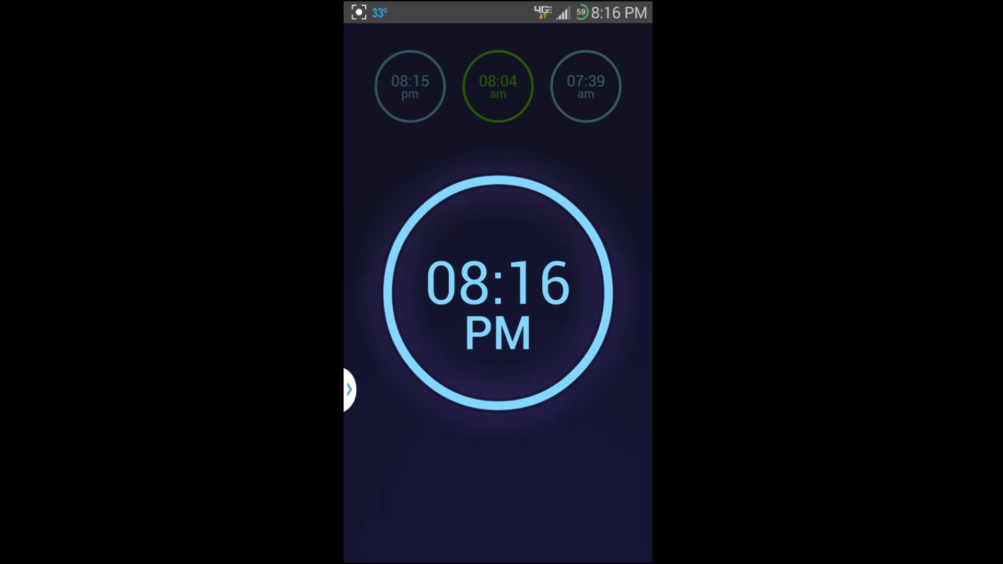
left_click_drag(617, 151, 423, 150)
mouse_move(627, 158)
left_mouse_down()
mouse_move(384, 160)
mouse_move(601, 182)
left_mouse_up()
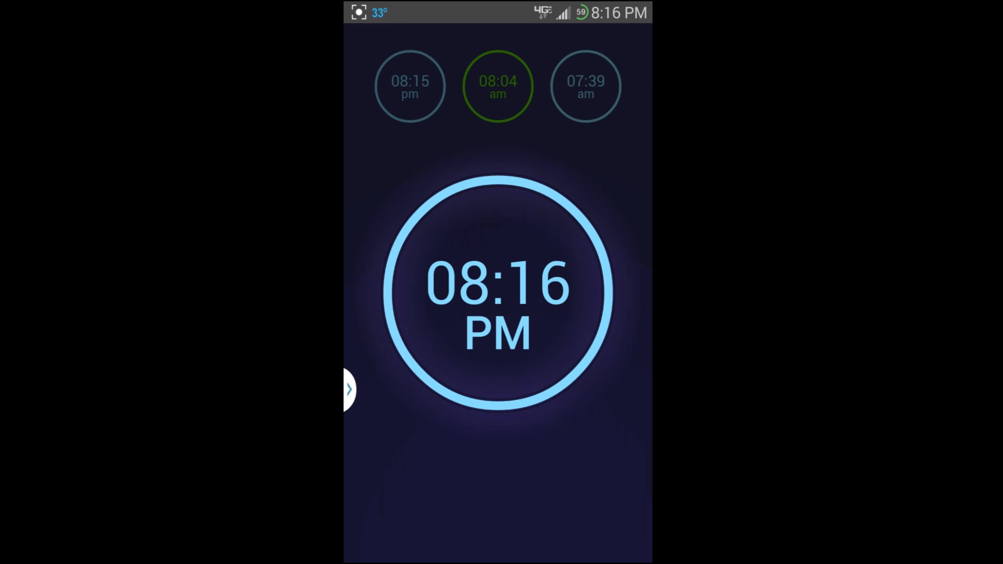